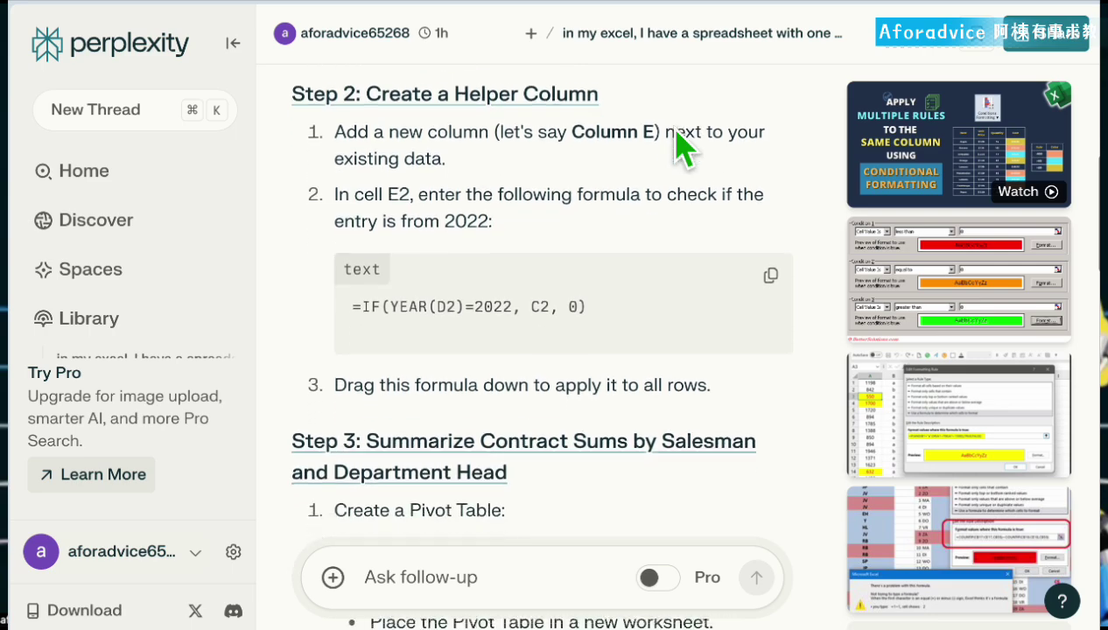
- Read through the Perplexity answer's Excel instructions, from the helper column in Step 2 to the highlight review in Step 6
scroll(683, 149, down, 7)
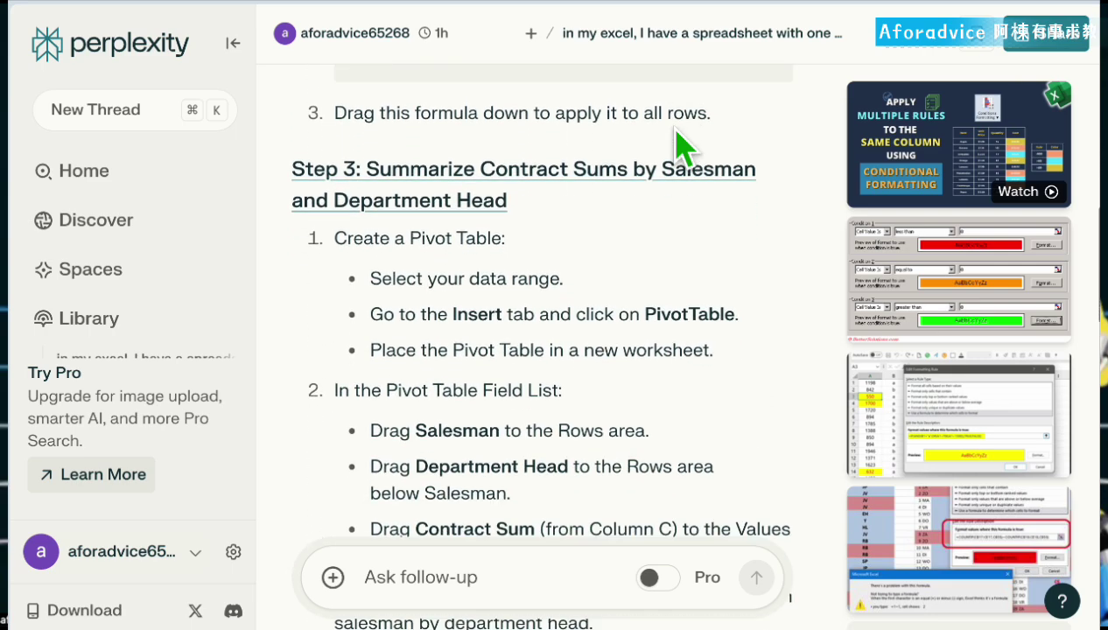
scroll(684, 148, down, 10)
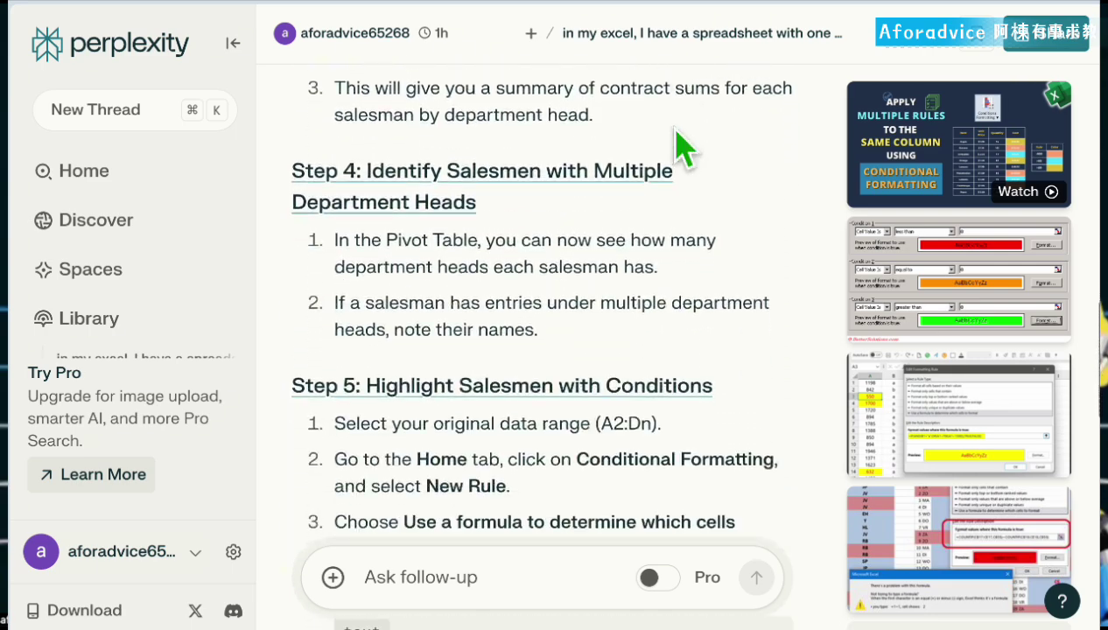
scroll(683, 148, down, 9)
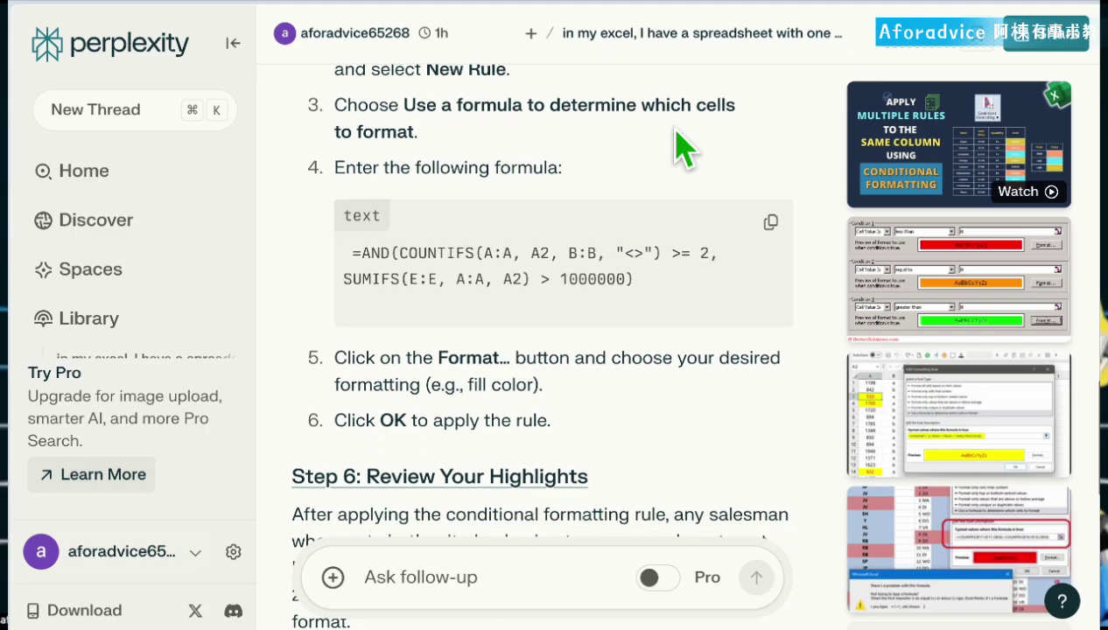
scroll(683, 149, down, 3)
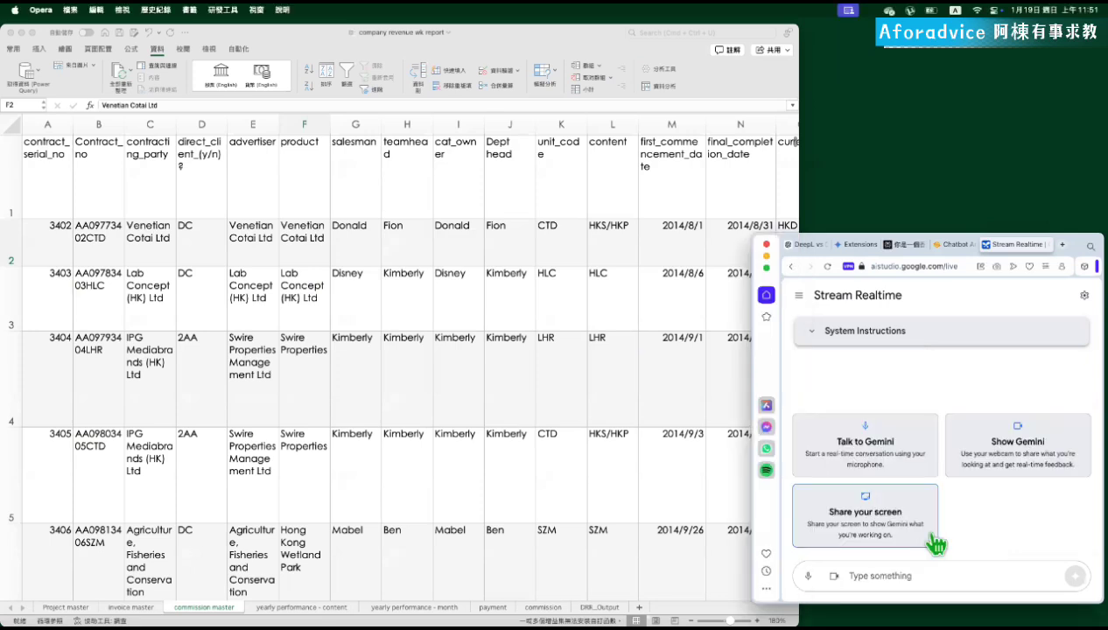
- Share the company revenue workbook window with Gemini in the Stream Realtime session
click(833, 576)
click(853, 522)
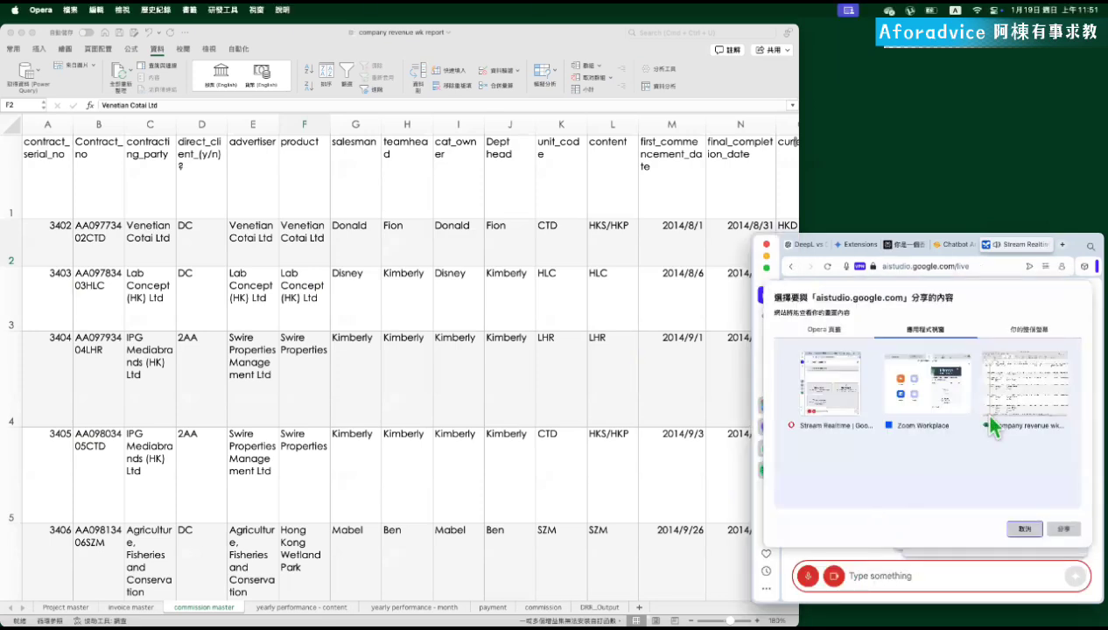
click(1024, 409)
click(1062, 528)
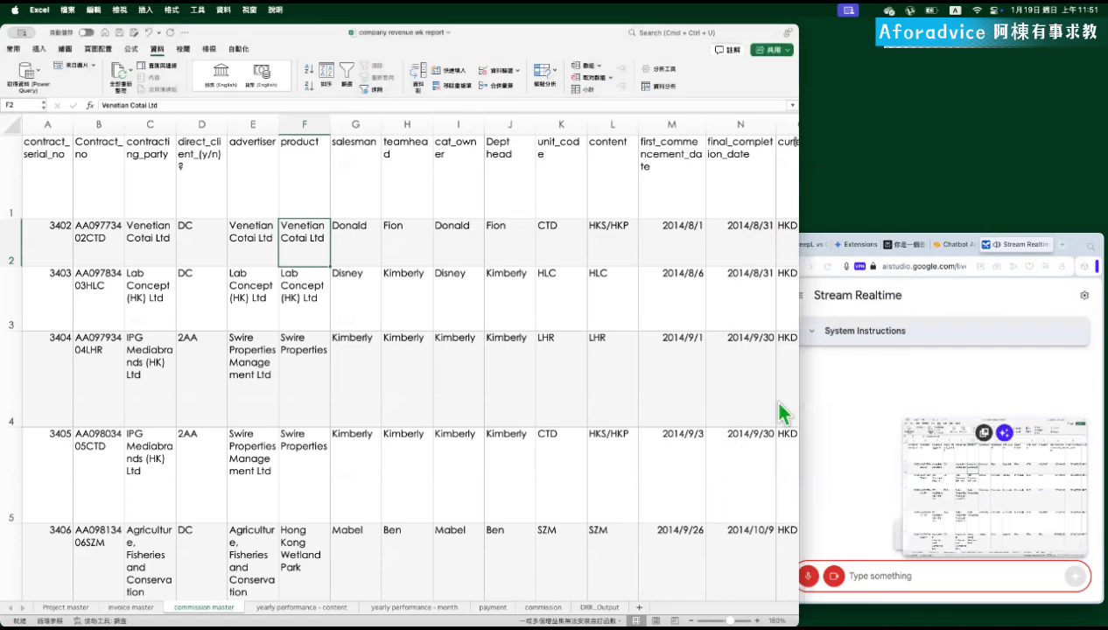
click(826, 386)
- Switch to the Excel workbook and add a blank worksheet after the commission master sheet
click(457, 299)
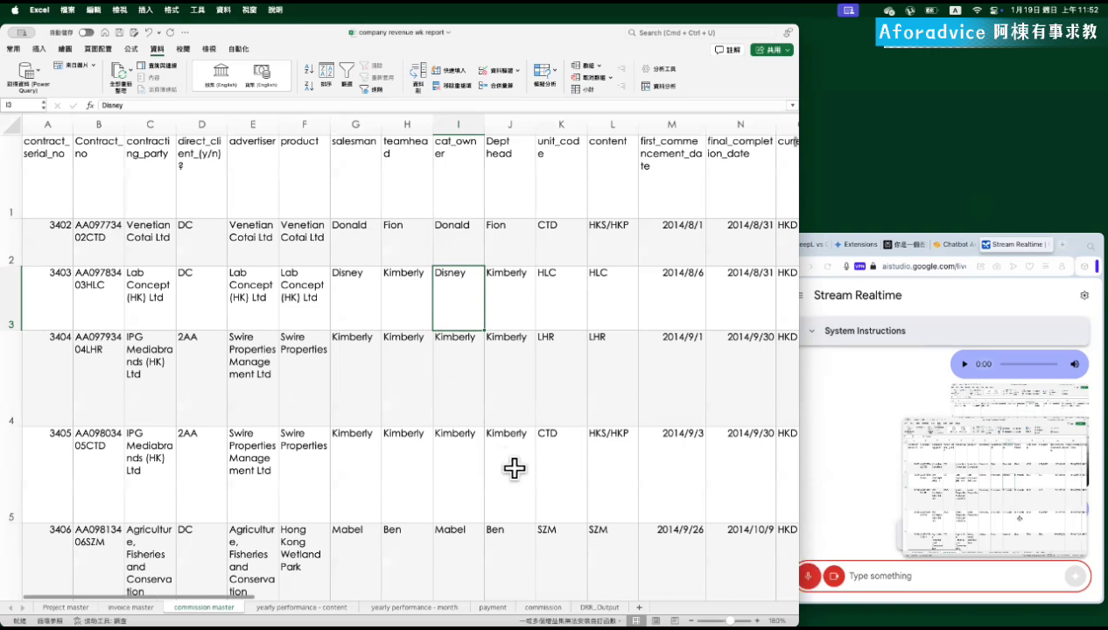
click(639, 606)
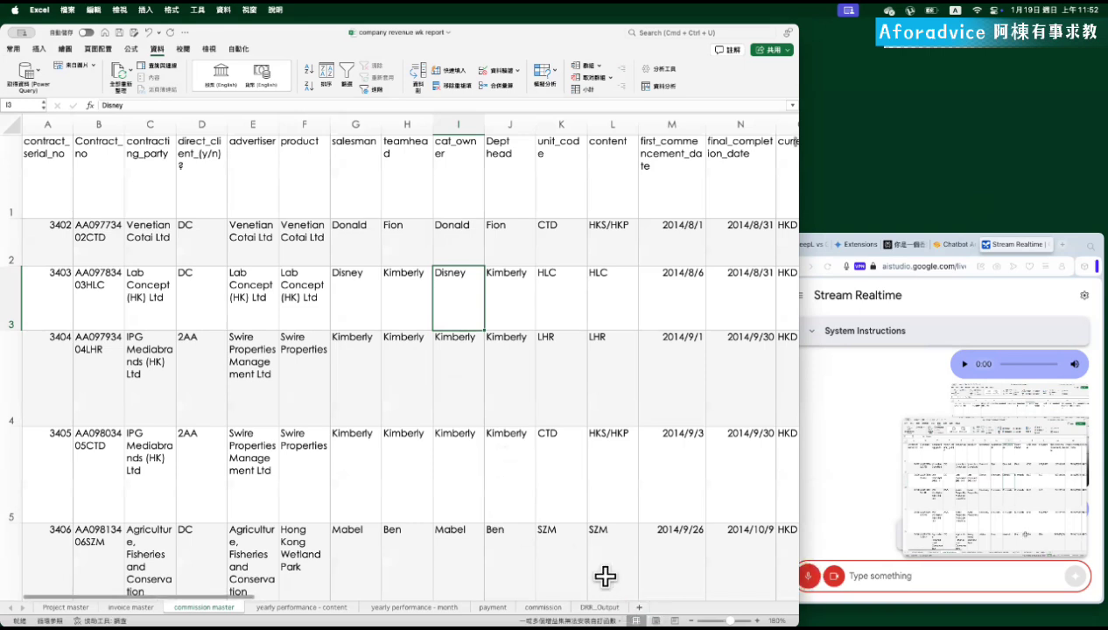
click(16, 50)
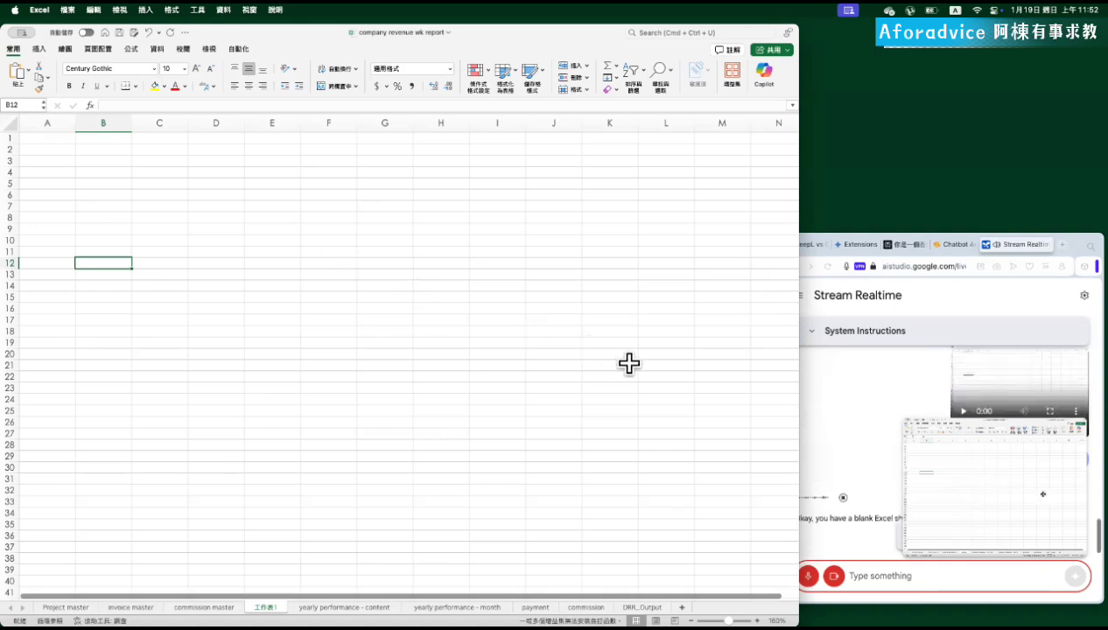
click(824, 397)
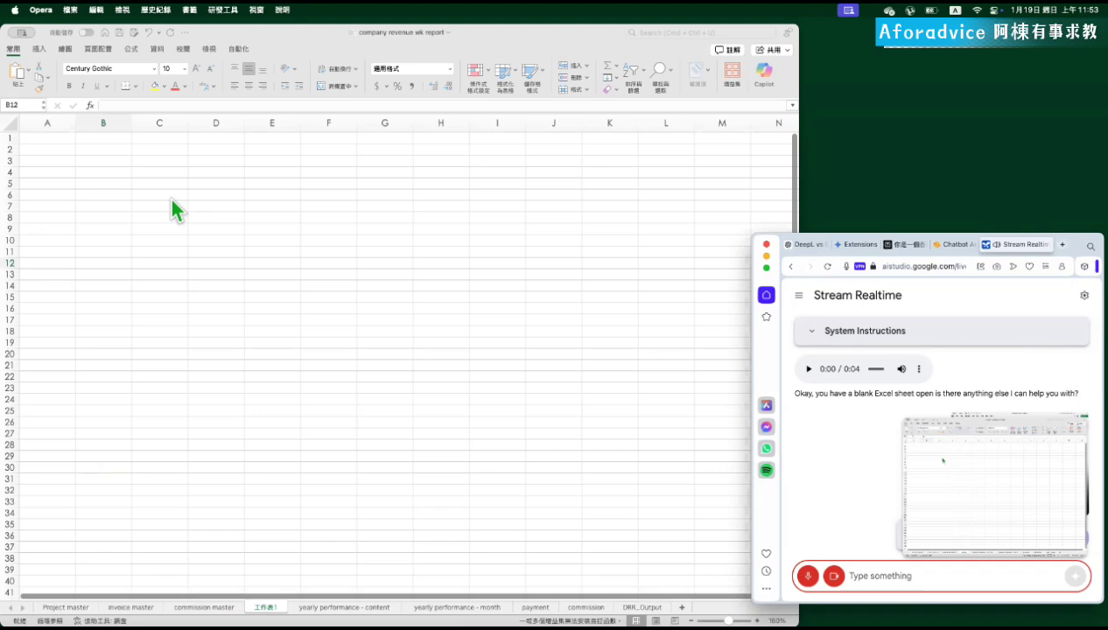
- Examine the picture placement options and the shapes gallery available for insertion into the blank worksheet
click(38, 49)
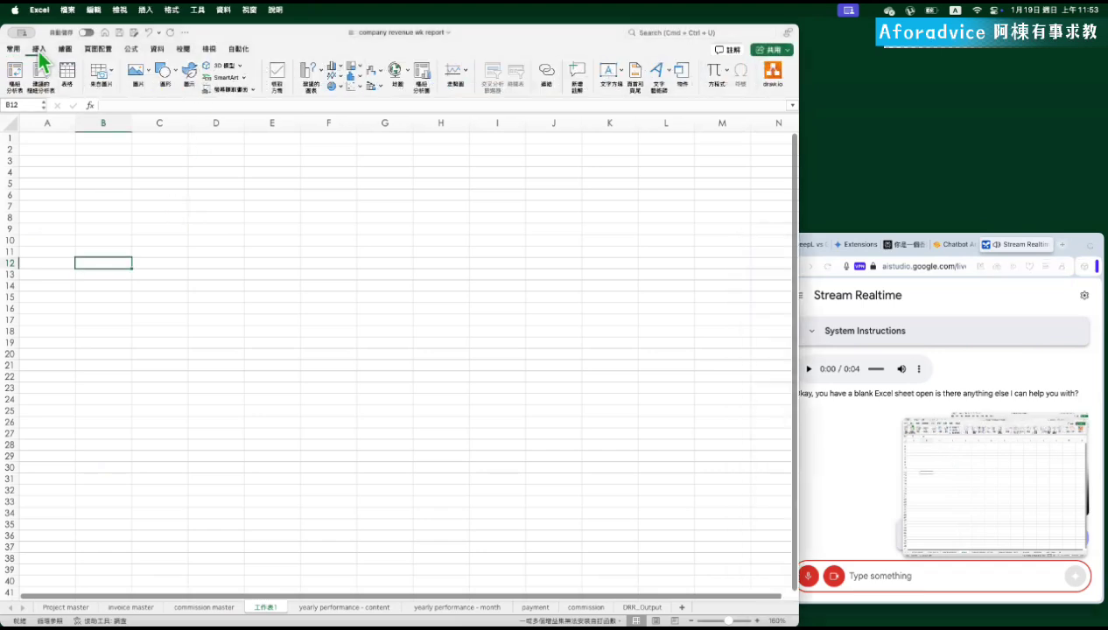
click(145, 76)
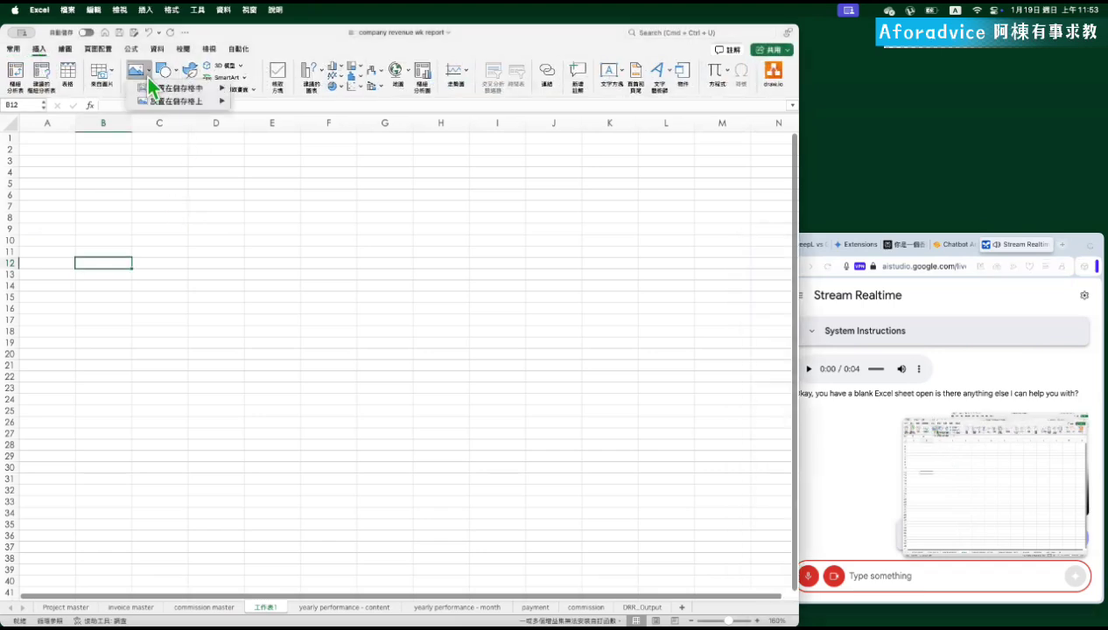
mouse_move(151, 94)
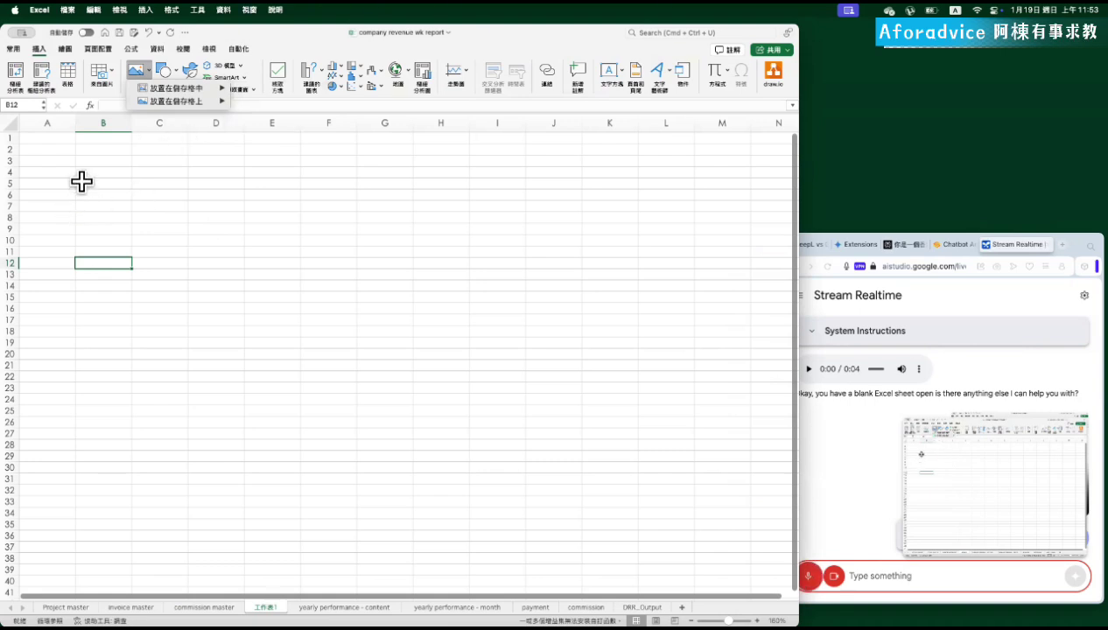
click(110, 153)
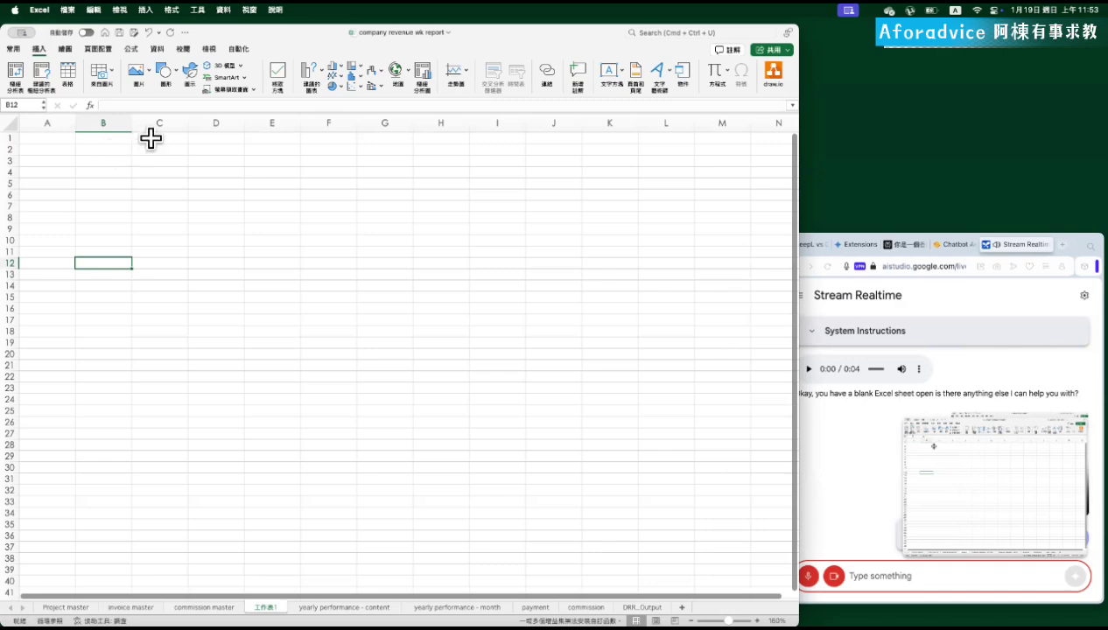
click(164, 74)
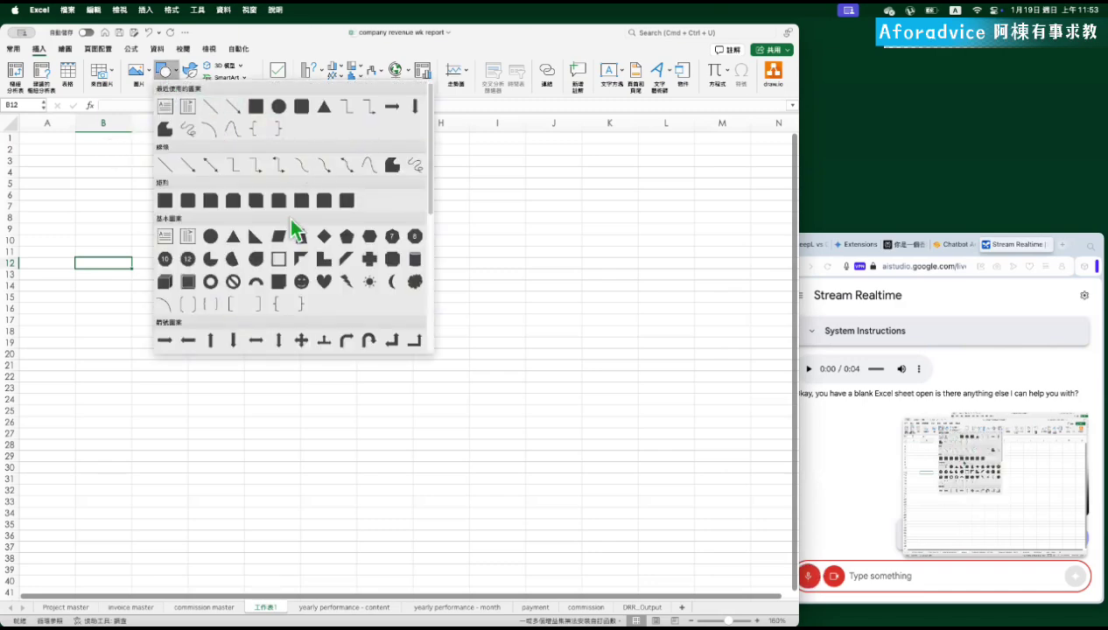
scroll(364, 224, down, 1)
scroll(359, 221, down, 3)
scroll(357, 218, up, 6)
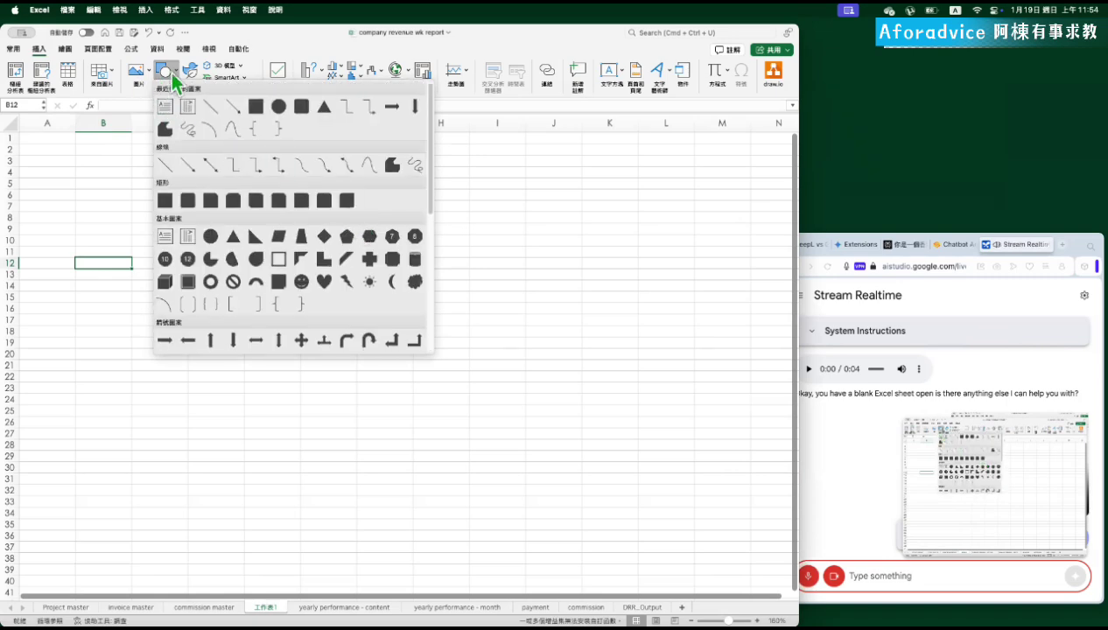
- Browse the stock icon library, then close it without inserting anything
click(194, 77)
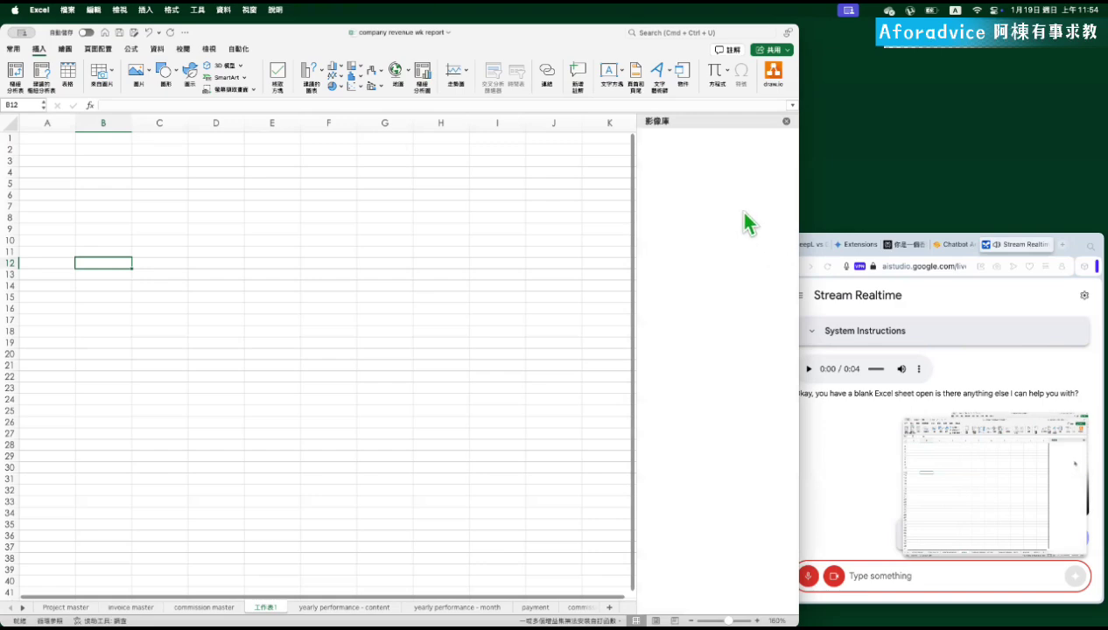
scroll(740, 278, down, 3)
scroll(738, 276, down, 15)
scroll(738, 271, down, 15)
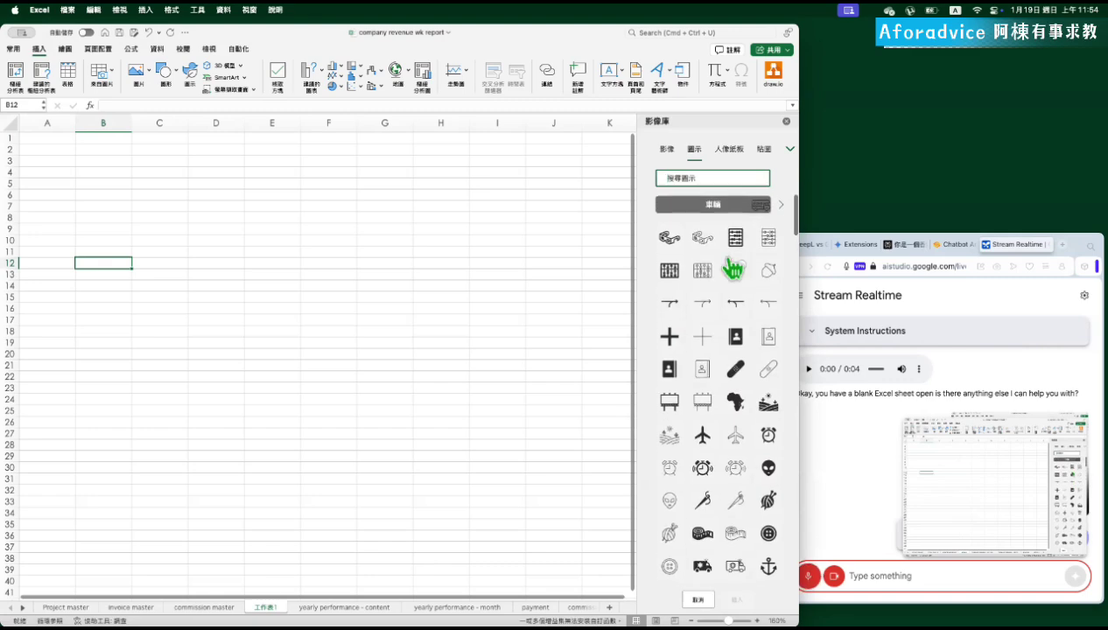
scroll(731, 267, down, 15)
scroll(717, 260, up, 10)
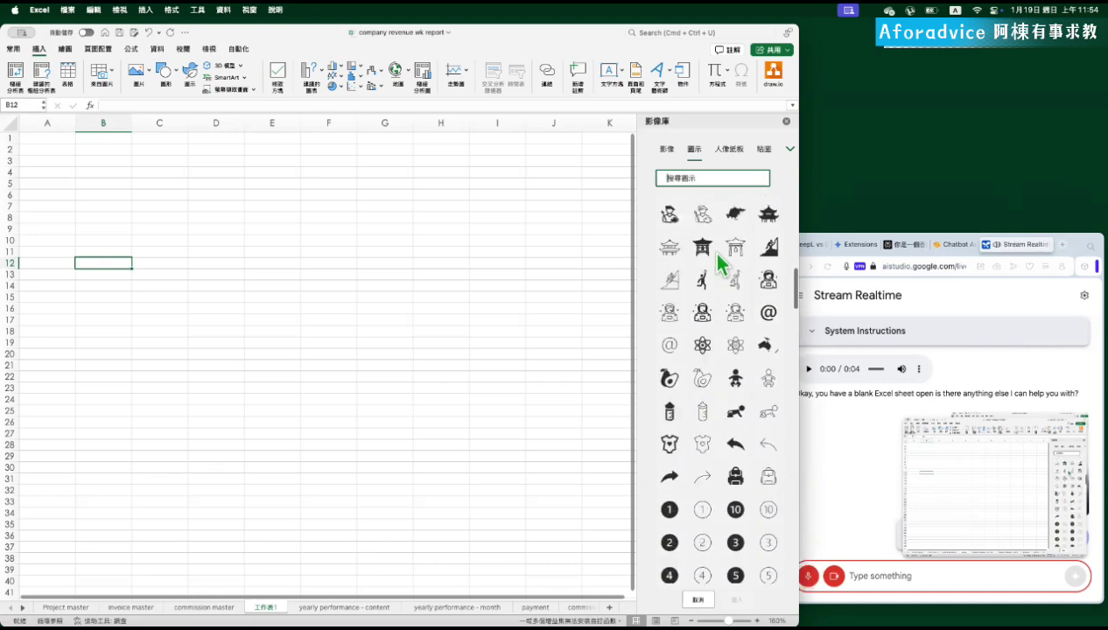
click(786, 122)
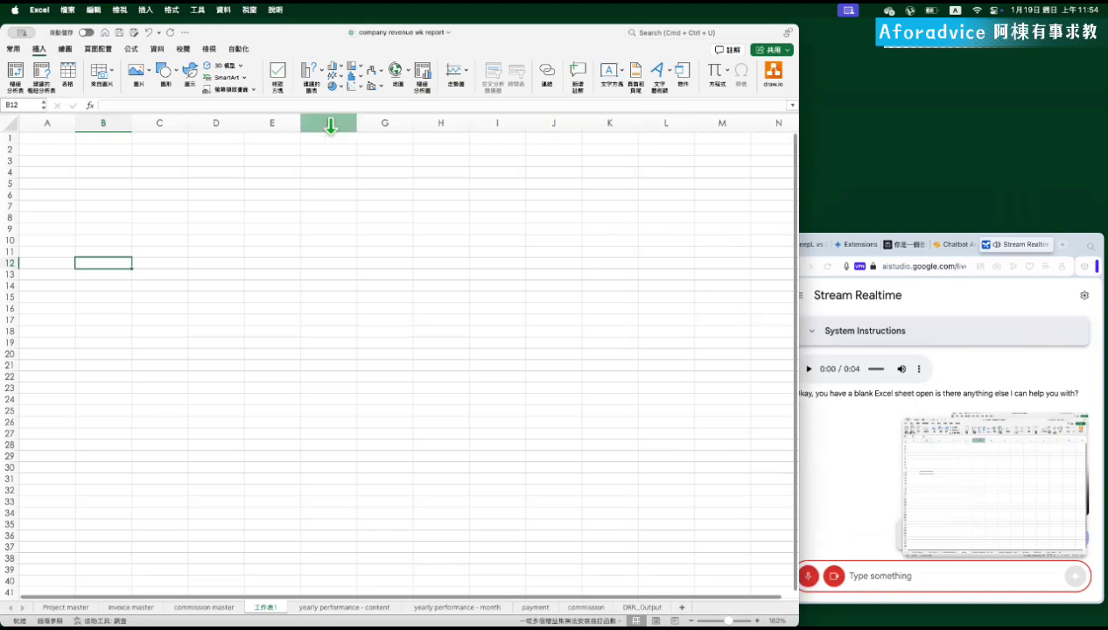
- Start inserting a picture in cell B12 from the photo browser and allow Excel access to all photos
click(139, 75)
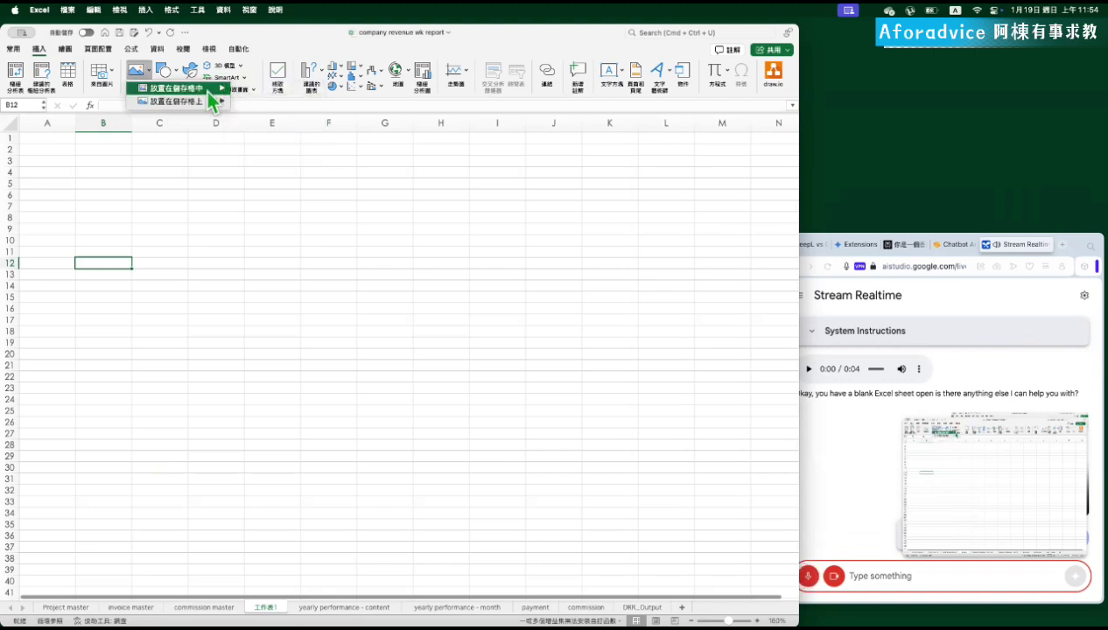
mouse_move(215, 89)
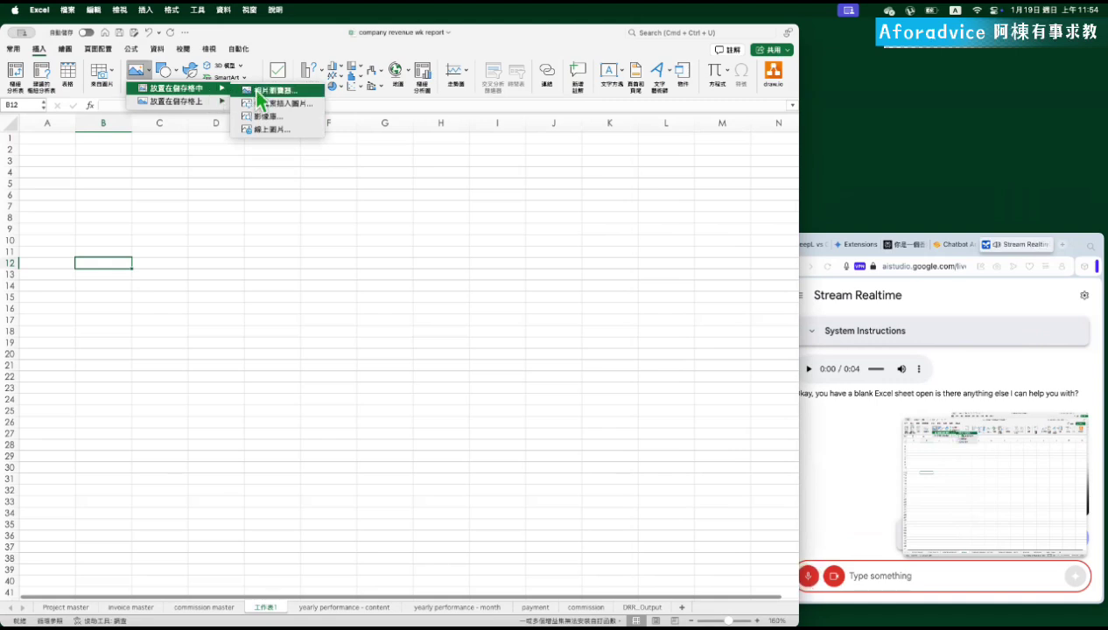
click(258, 90)
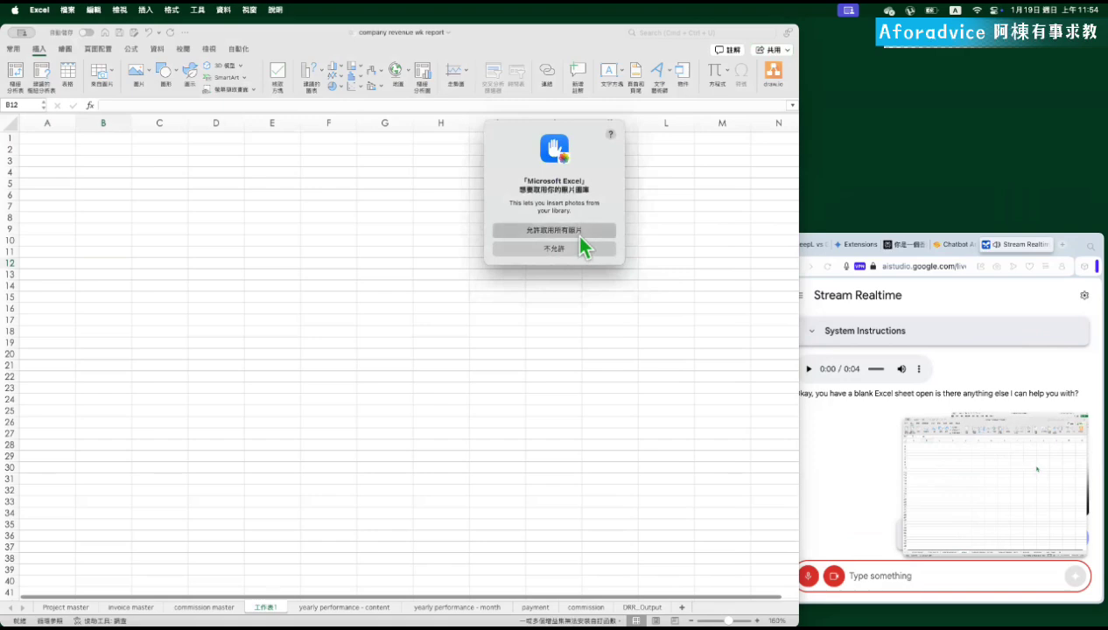
click(573, 231)
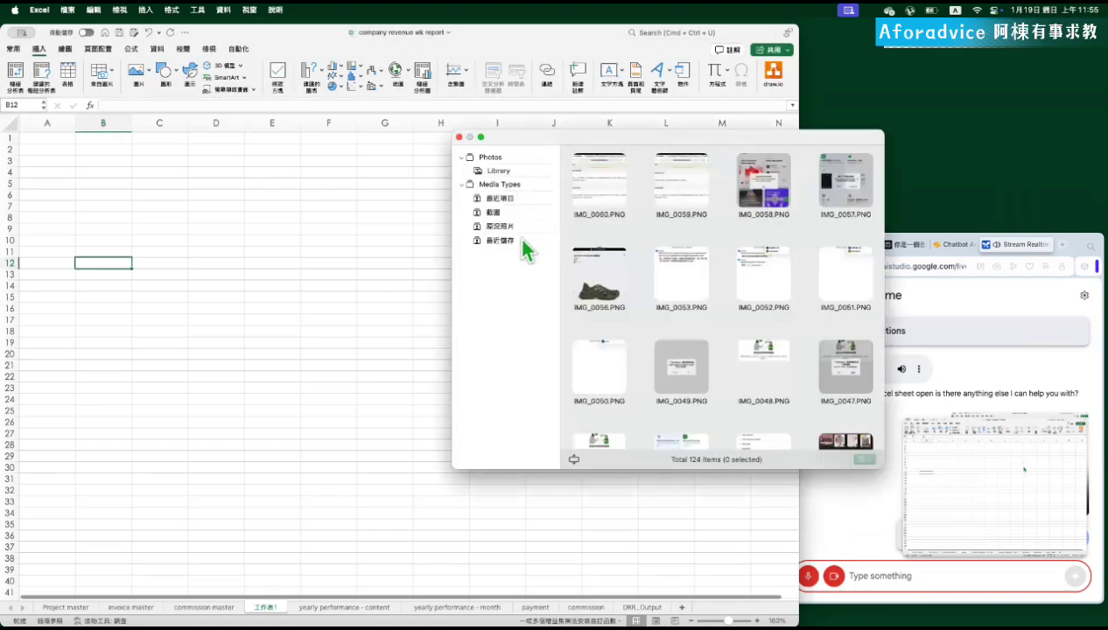
- Look through the photo browser's media type collections for a suitable picture and close the browser
click(513, 240)
click(522, 228)
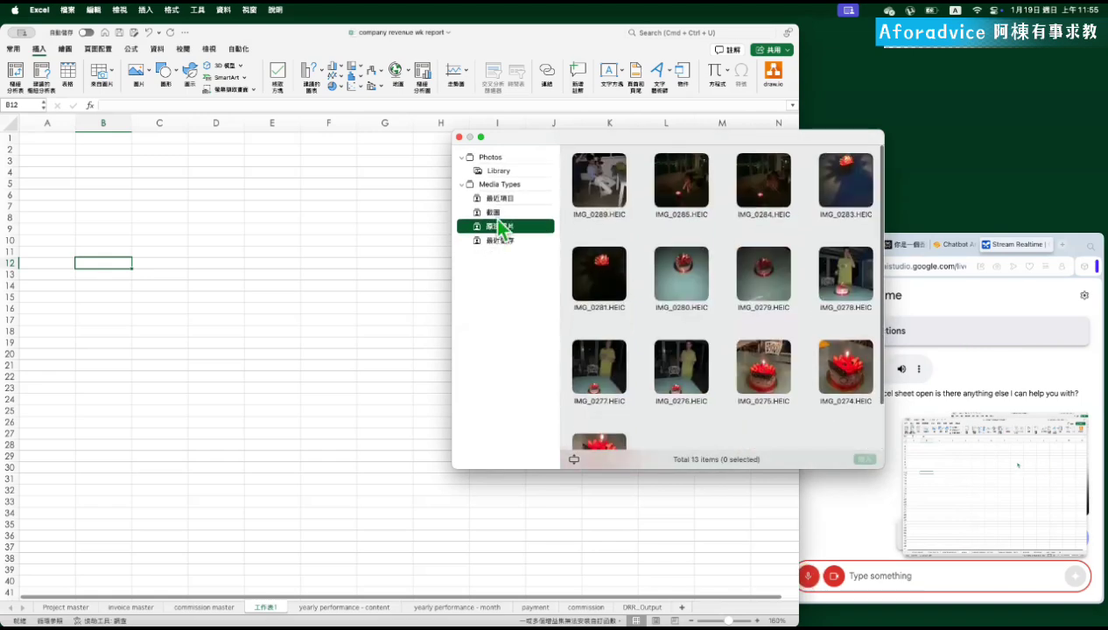
click(503, 212)
click(509, 198)
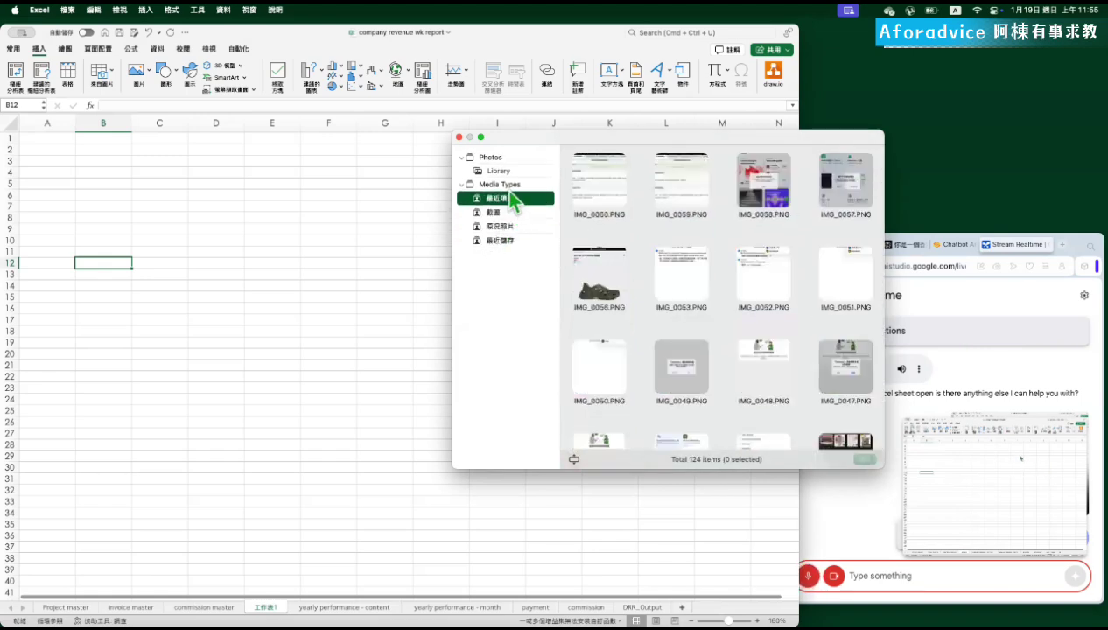
click(462, 186)
click(462, 184)
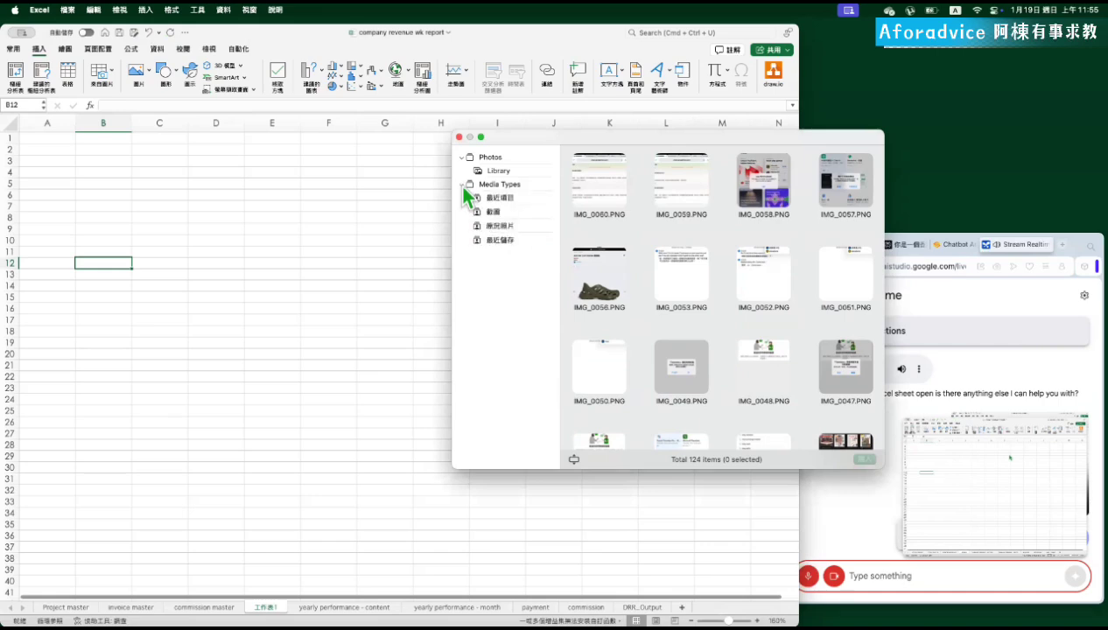
click(459, 136)
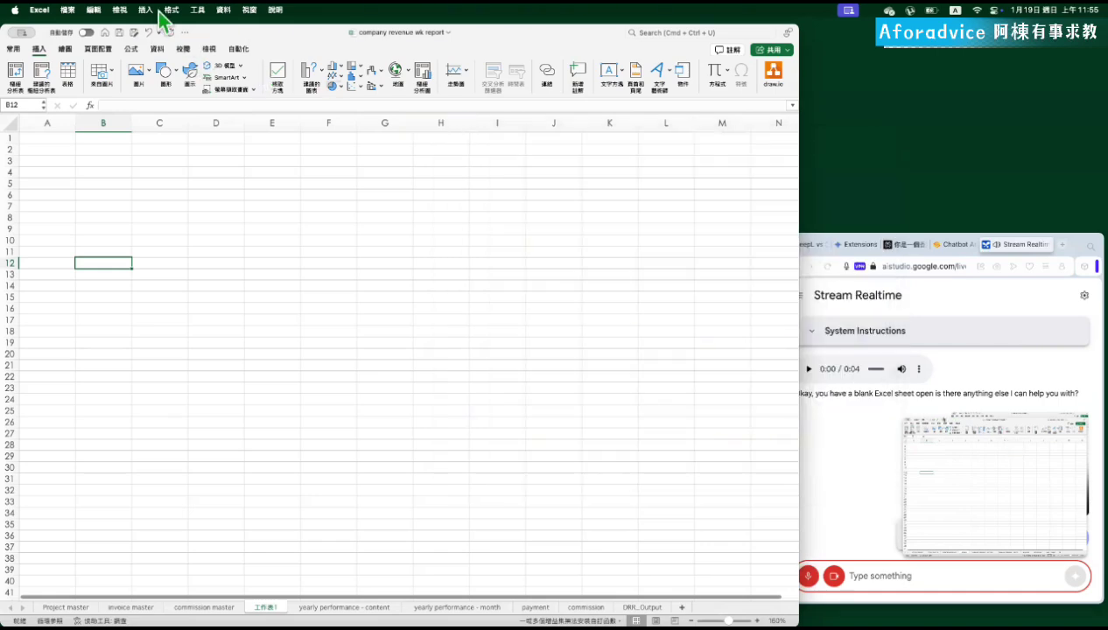
- Switch to Finder and select figures in graphics.png in the seminar folder under Documents
click(145, 10)
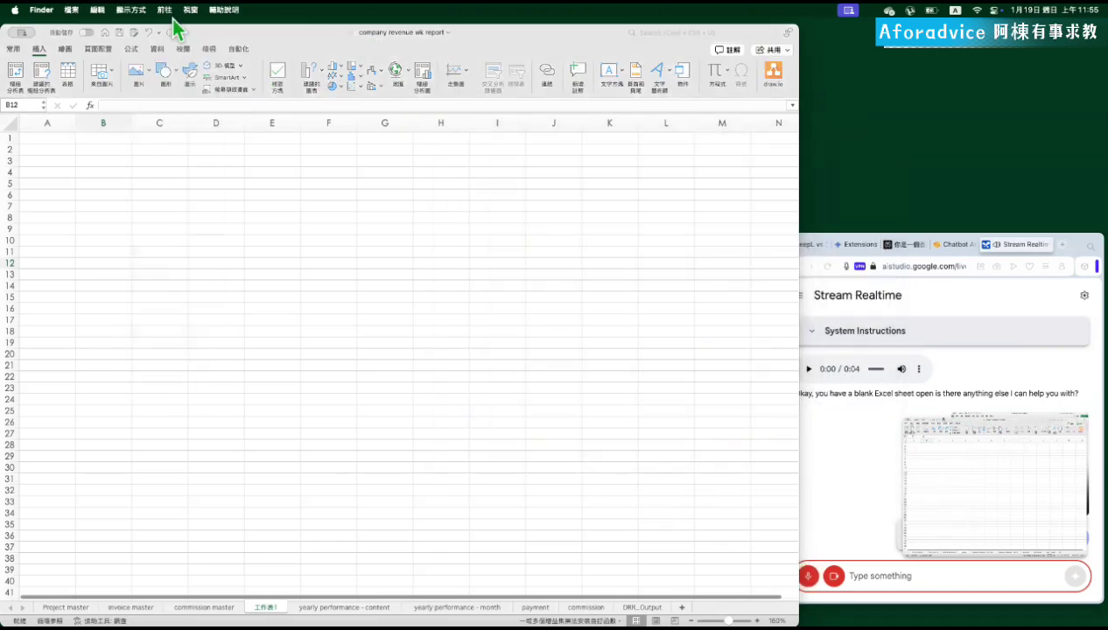
click(165, 9)
click(184, 82)
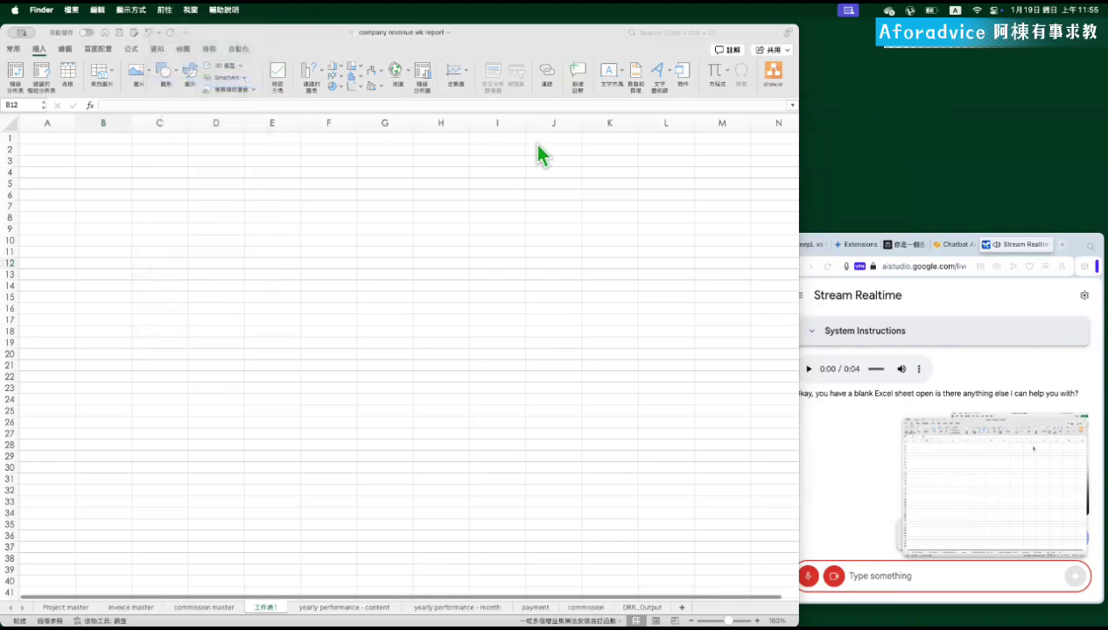
drag(245, 51, 379, 92)
drag(737, 133, 718, 142)
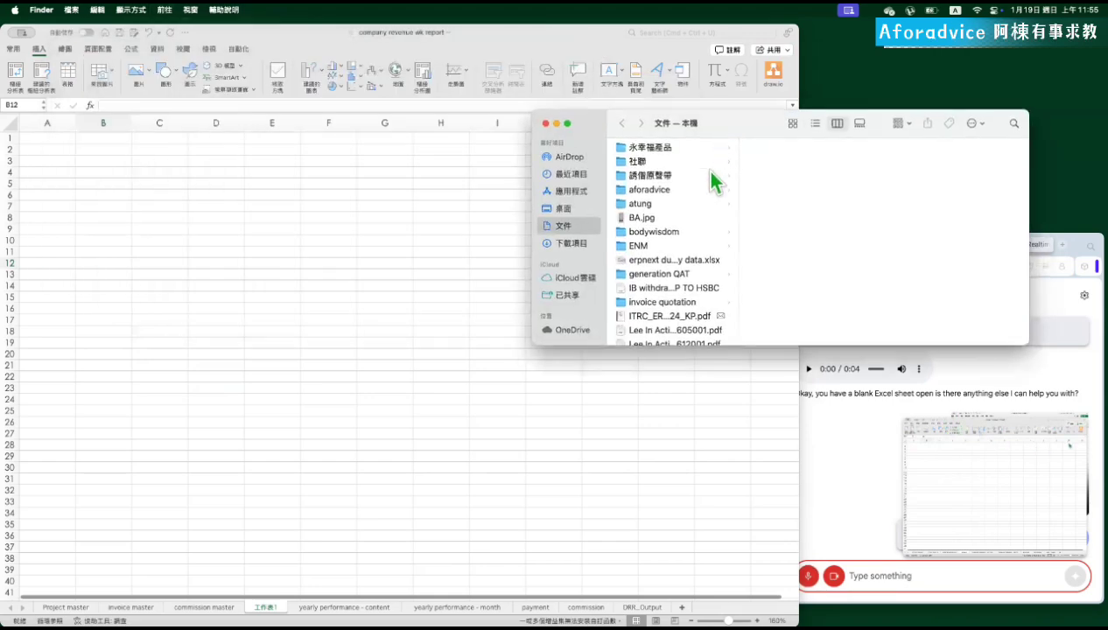
scroll(683, 309, down, 5)
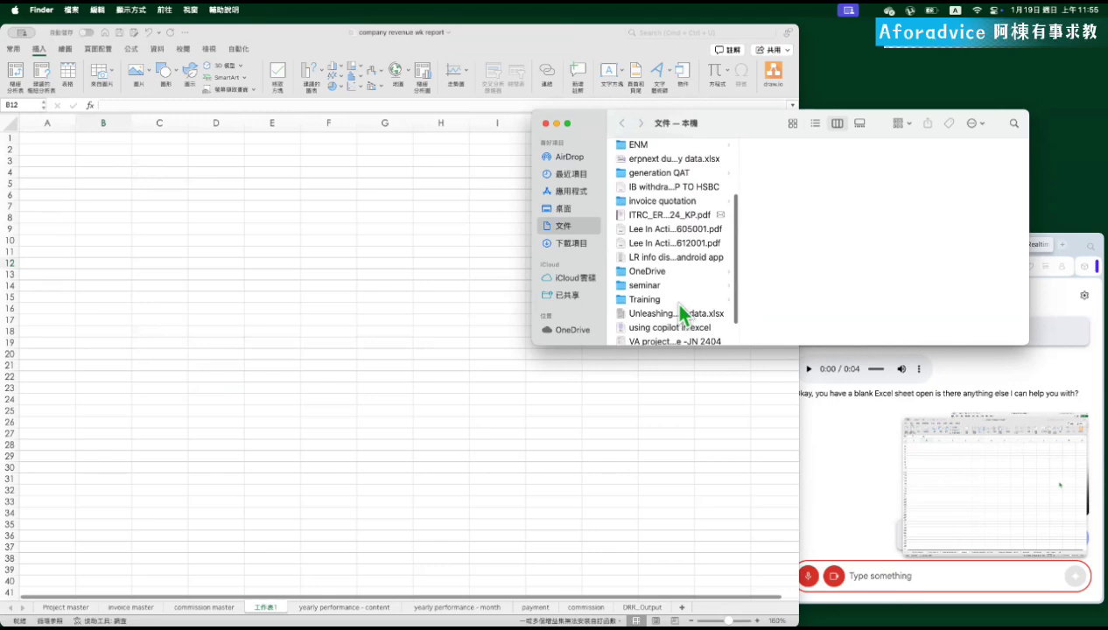
click(680, 302)
click(691, 285)
click(835, 233)
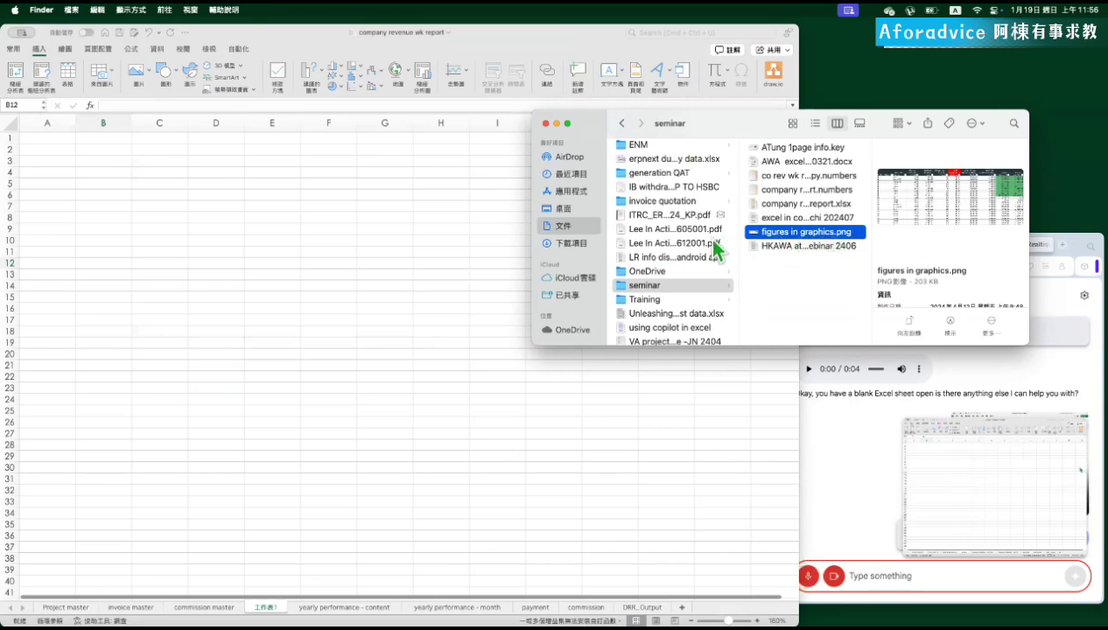
- Switch back to the blank worksheet in Excel and dismiss the notice about new Power Query connectors
click(107, 180)
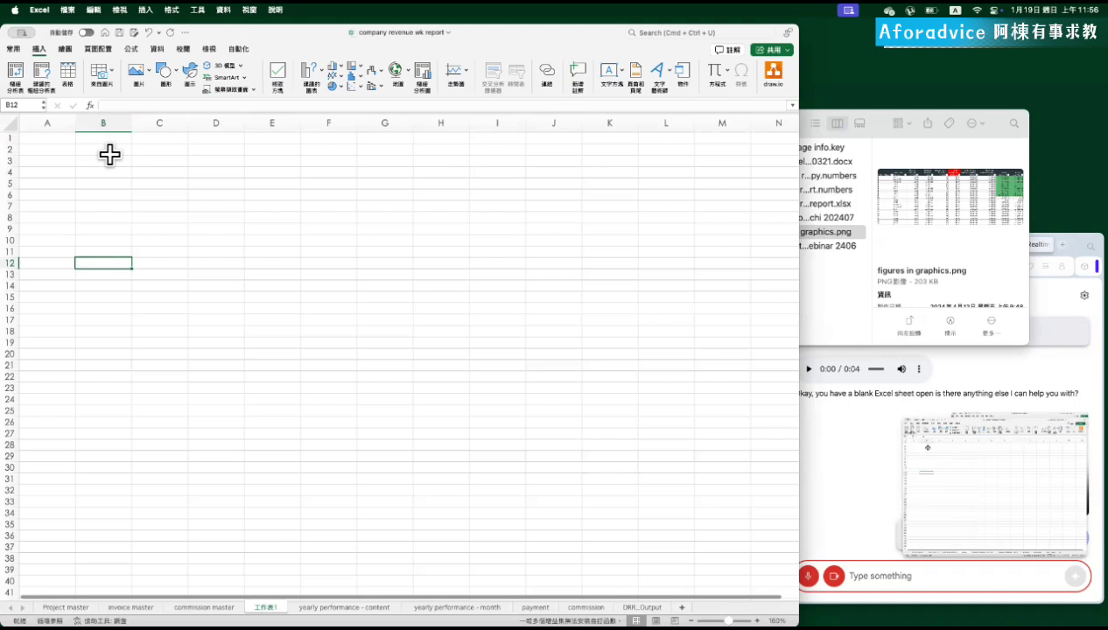
click(152, 50)
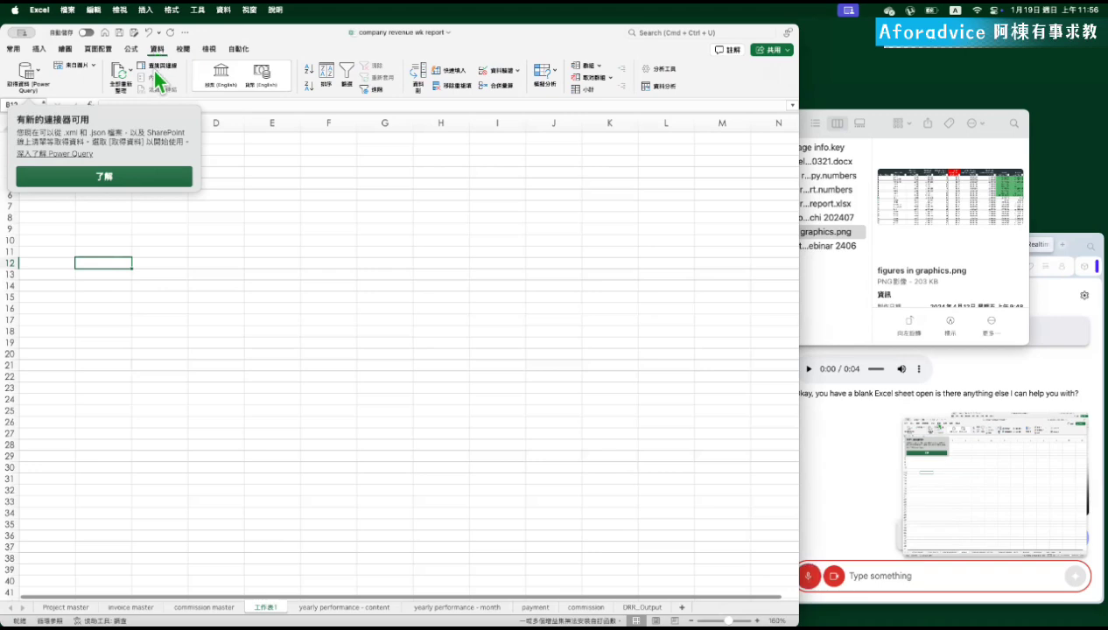
click(119, 176)
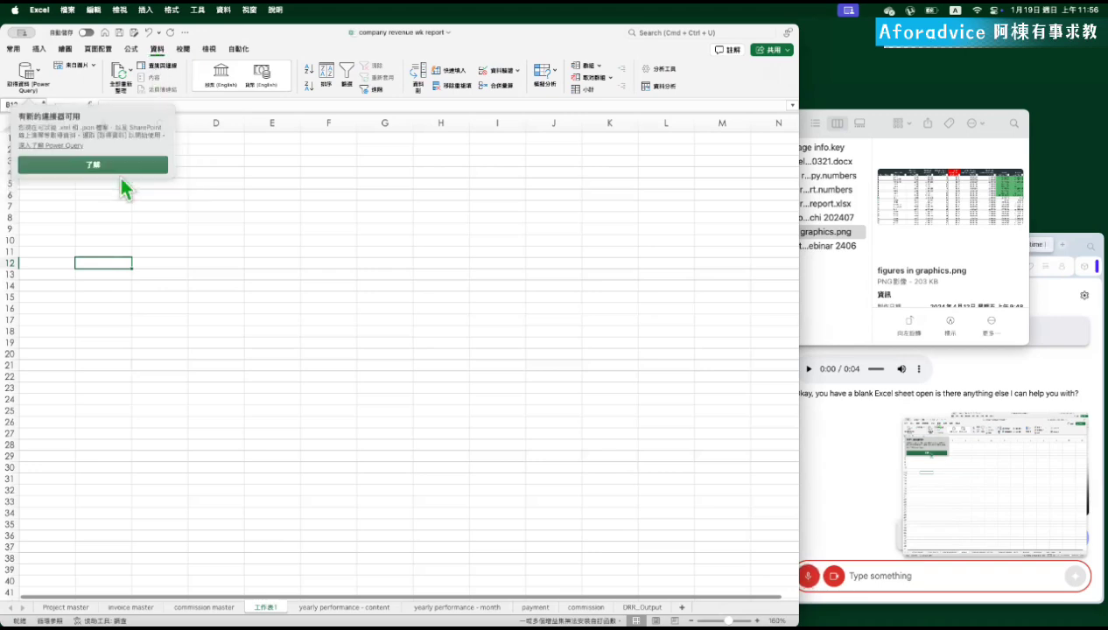
- Load figures in graphics.png from the seminar folder under Documents as data from a picture
click(67, 67)
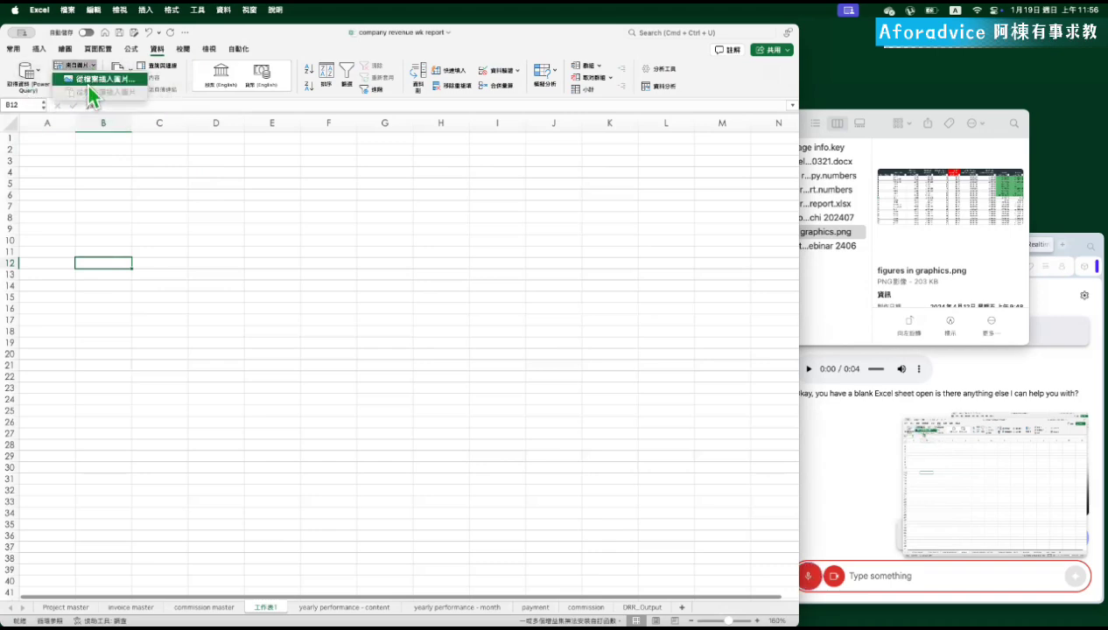
click(88, 80)
click(441, 204)
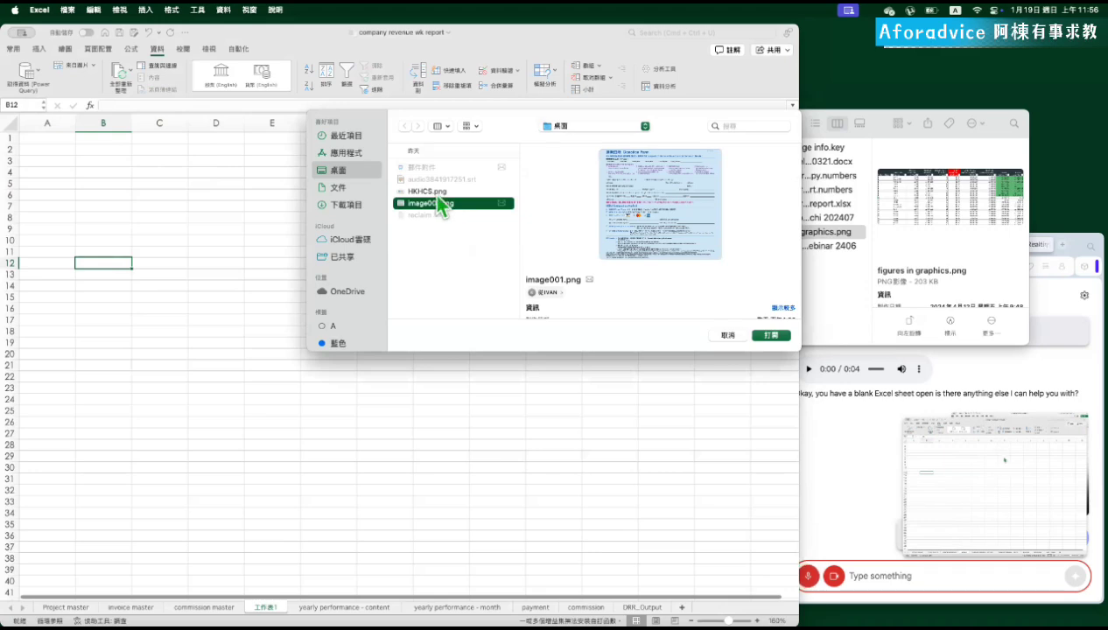
key(super+shift+o)
scroll(464, 249, down, 2)
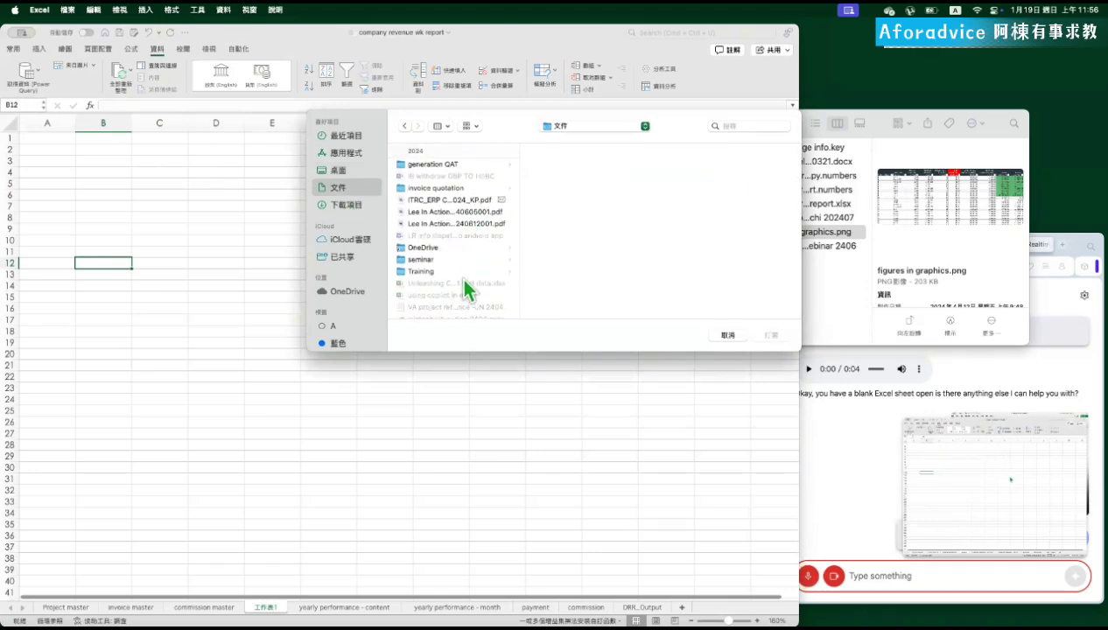
click(469, 260)
click(558, 240)
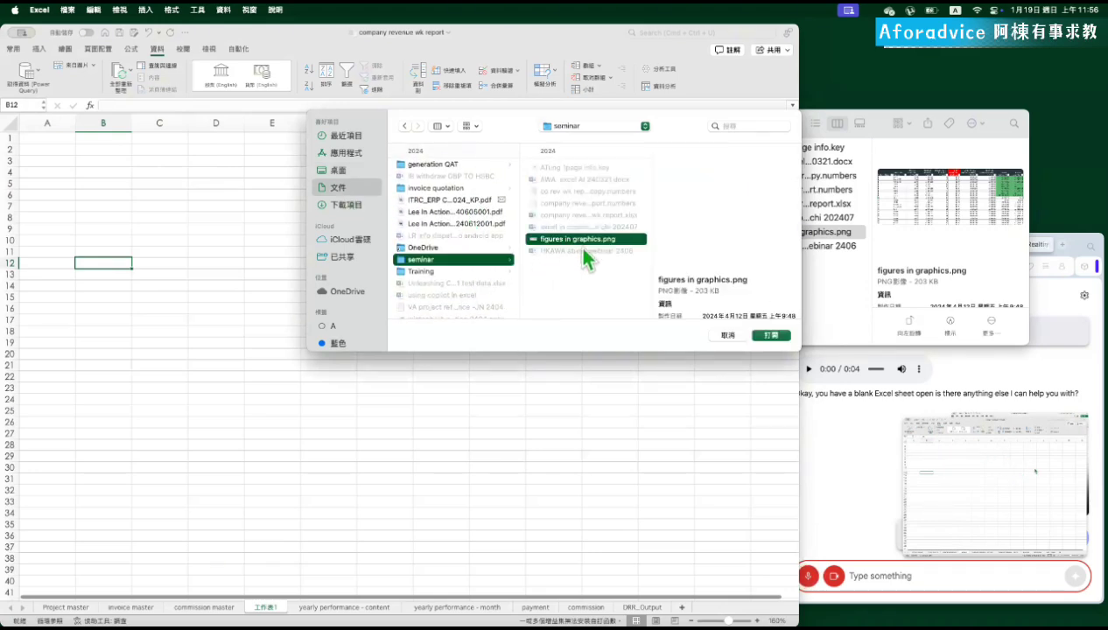
click(769, 336)
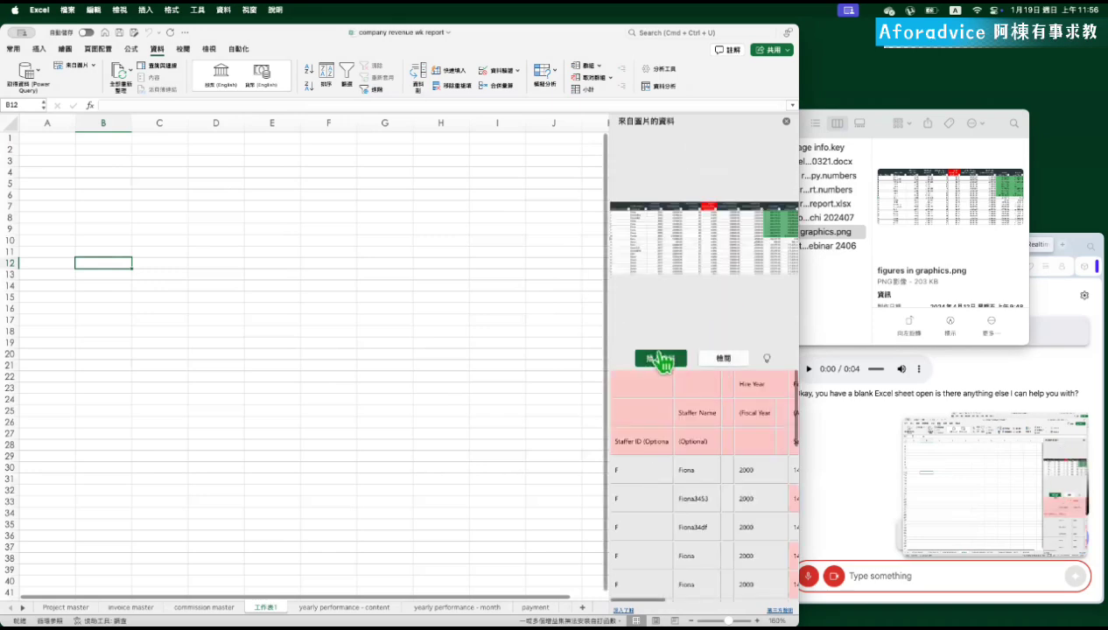
- Insert the recognised picture data at cell B12 without reviewing the flagged items, and look across its columns
click(662, 366)
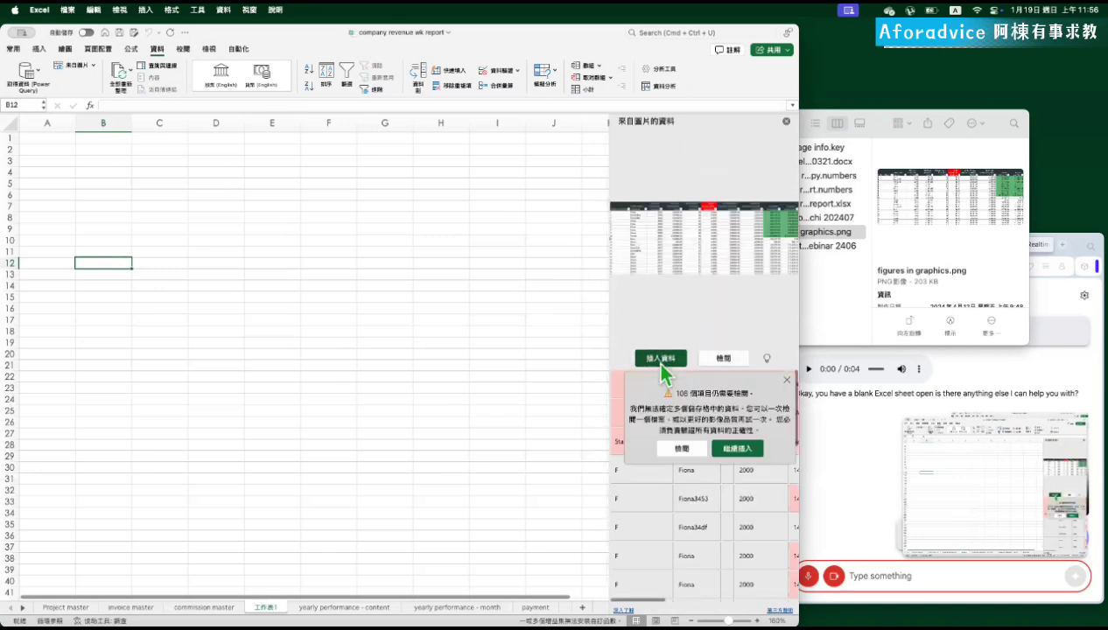
click(744, 453)
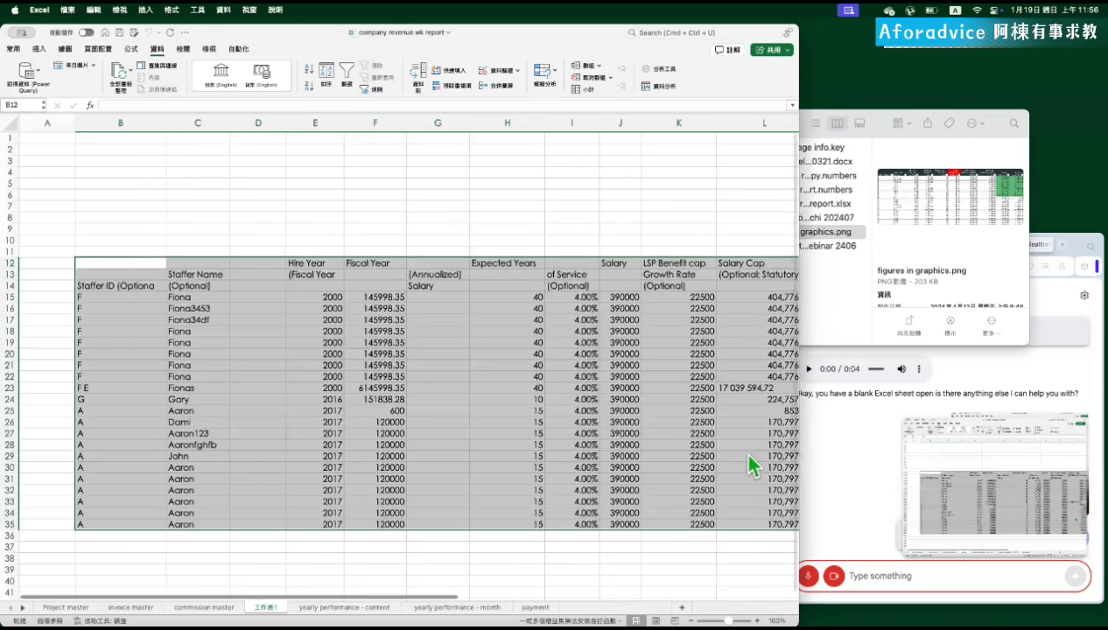
click(499, 359)
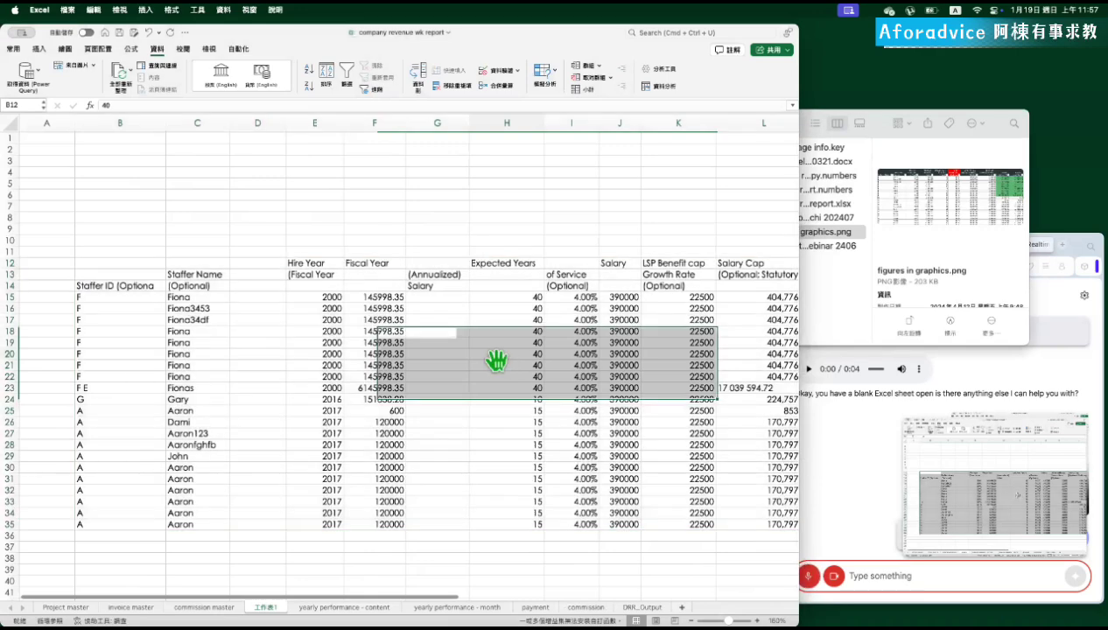
scroll(504, 358, right, 5)
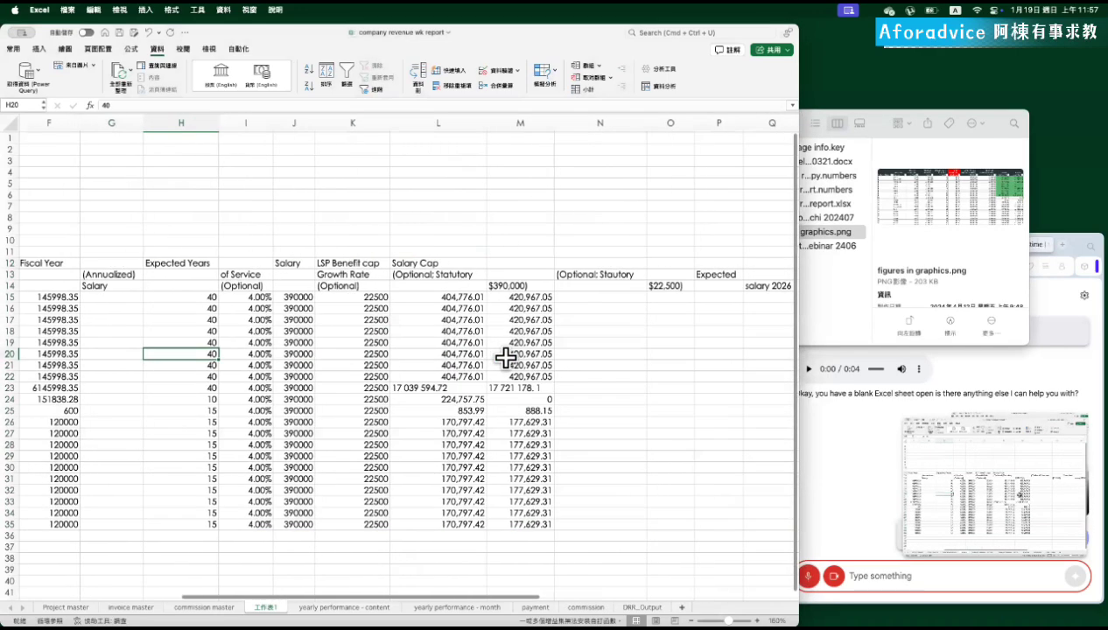
scroll(506, 357, left, 5)
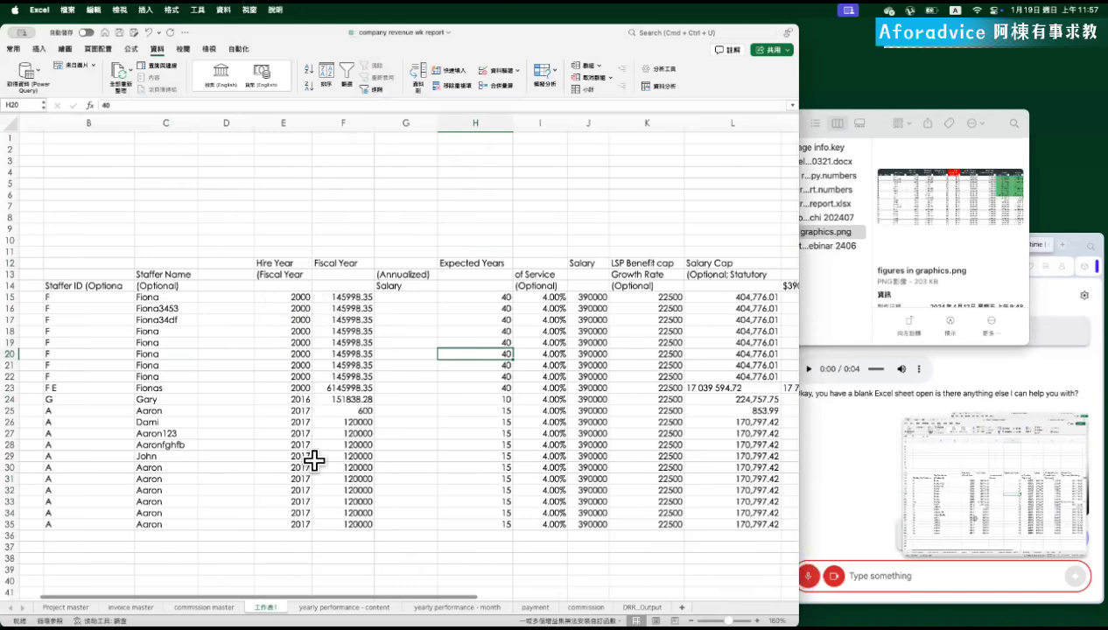
- Open the commission master sheet and select its first header cell, A1
click(223, 606)
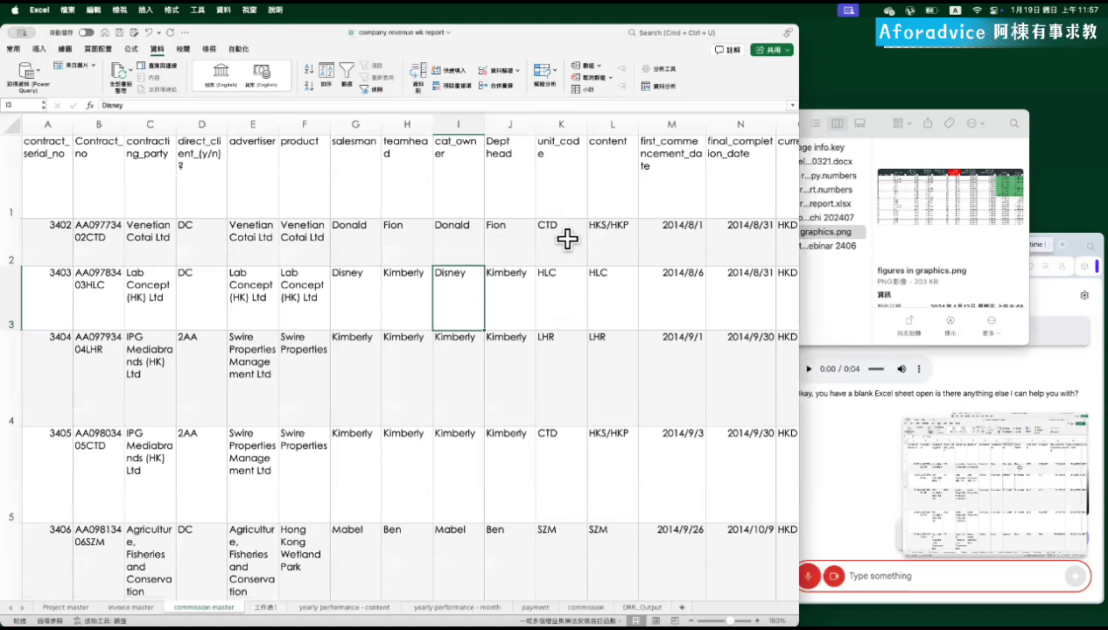
click(395, 201)
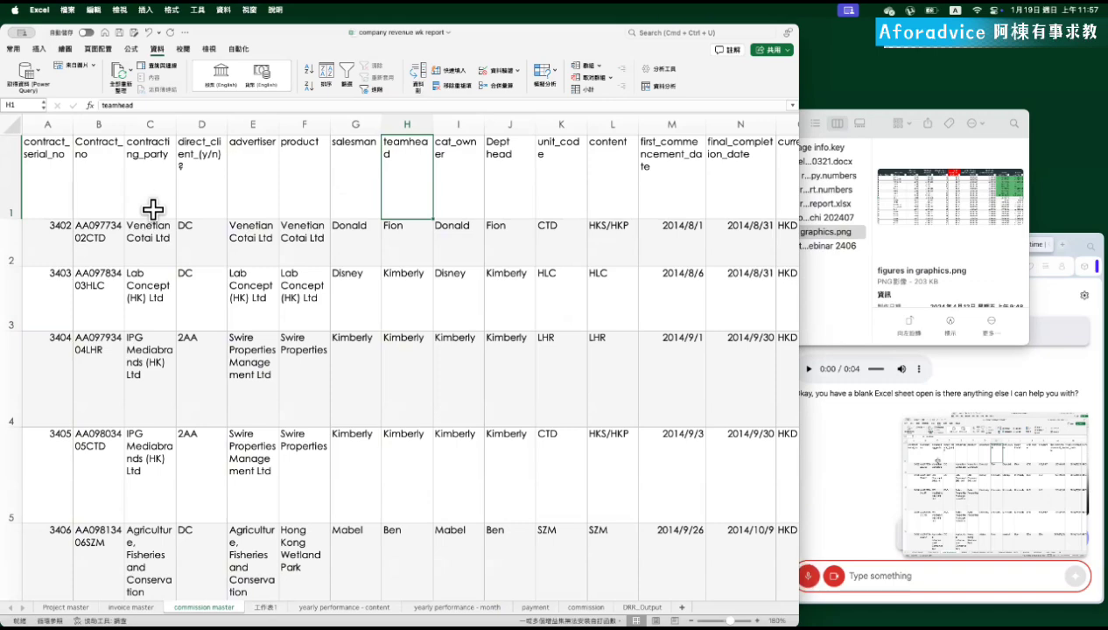
key(ctrl+Home)
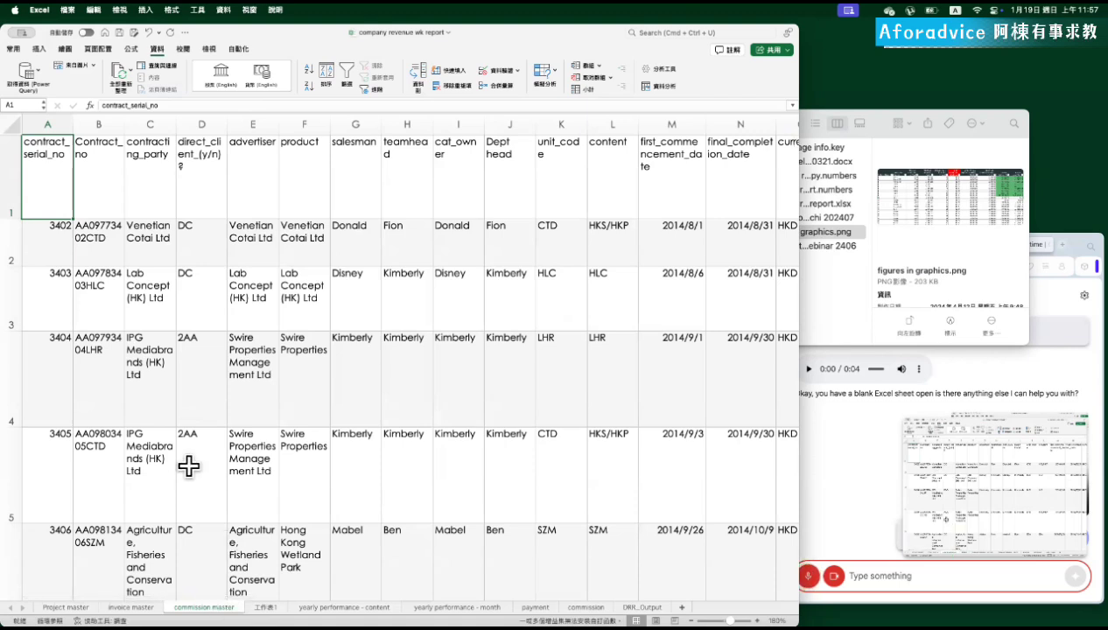
- Check the Stream Realtime chat in Opera and the dictionary's pivot pronunciation page in Chrome, and return to the commission master sheet in Excel
click(926, 525)
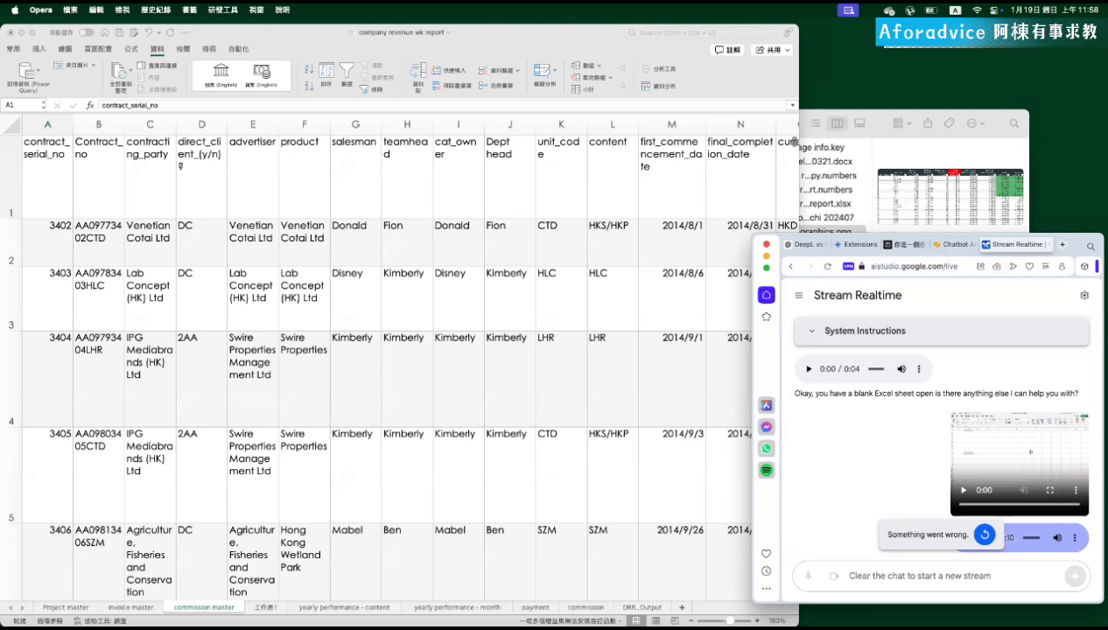
key(super+Tab)
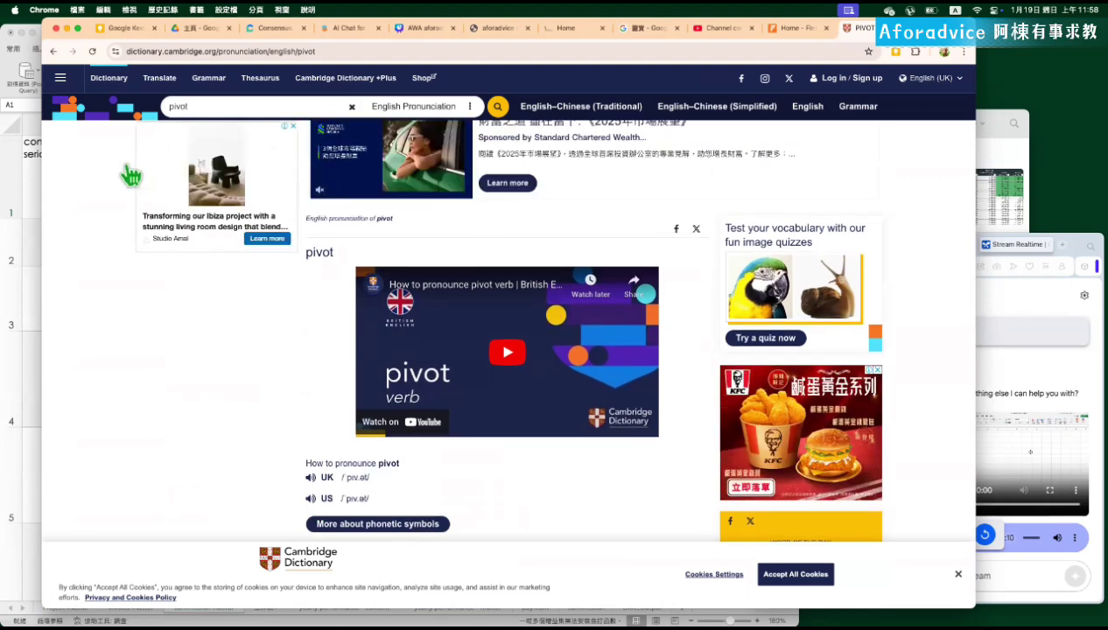
click(29, 197)
click(979, 289)
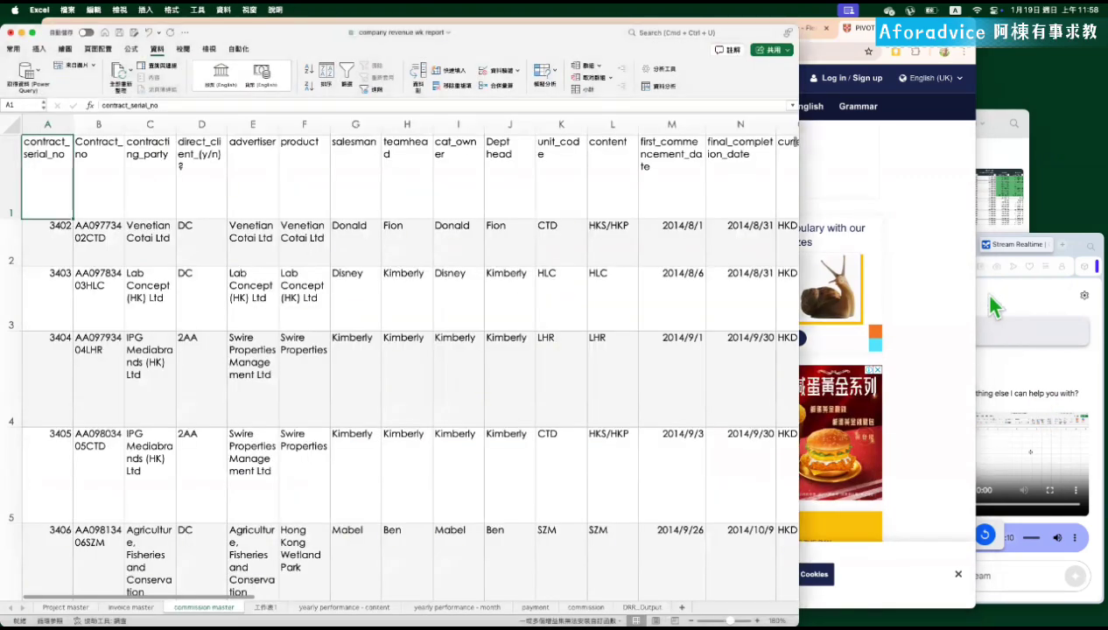
click(673, 490)
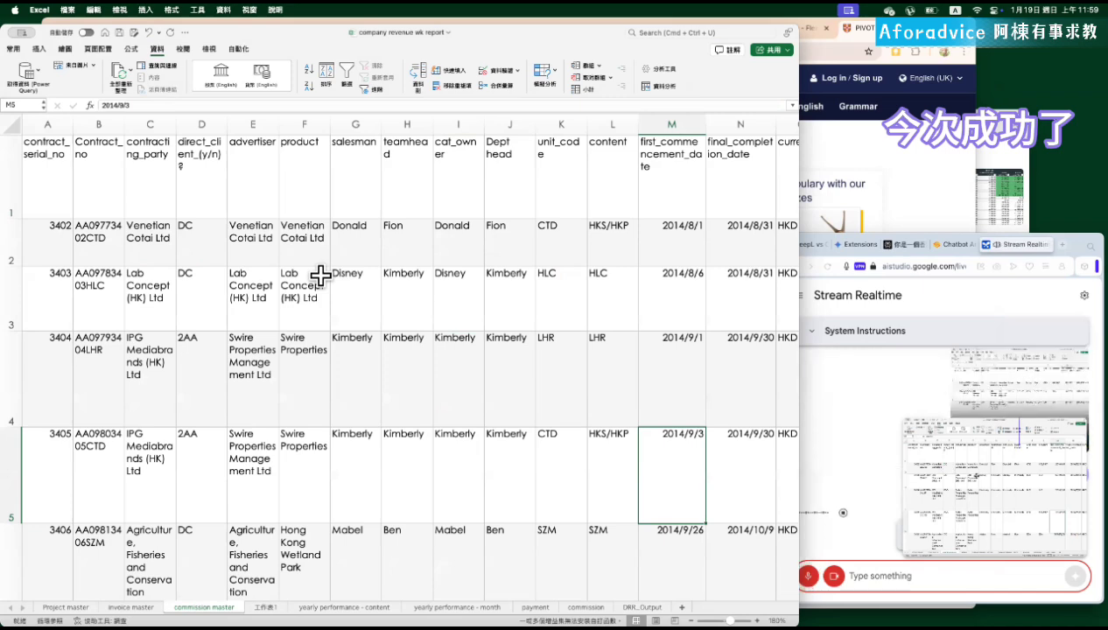
- Select the entire data table on the commission master sheet, from the headers through row 2633
click(166, 215)
key(super+shift+Down)
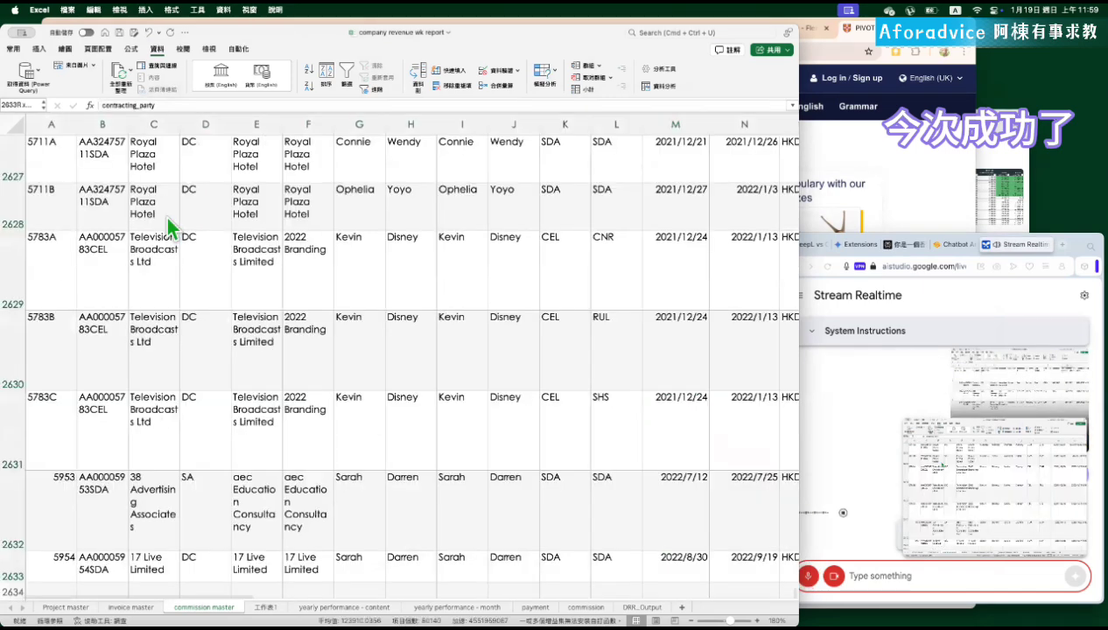
key(super+a)
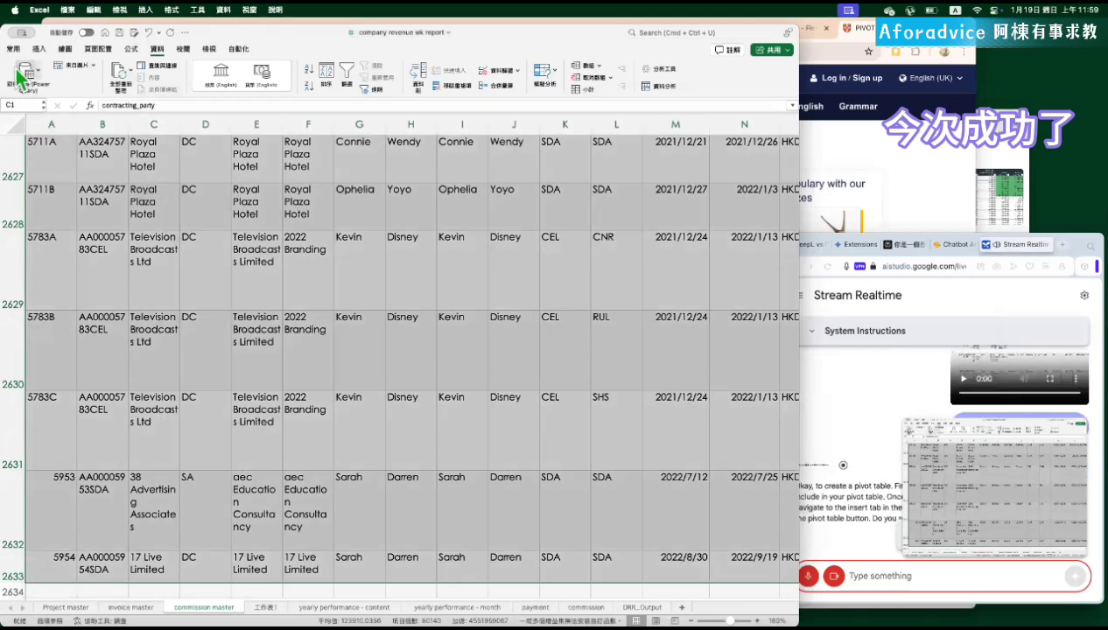
- Widen the Excel window so that the contract_sum column fits in view
click(39, 51)
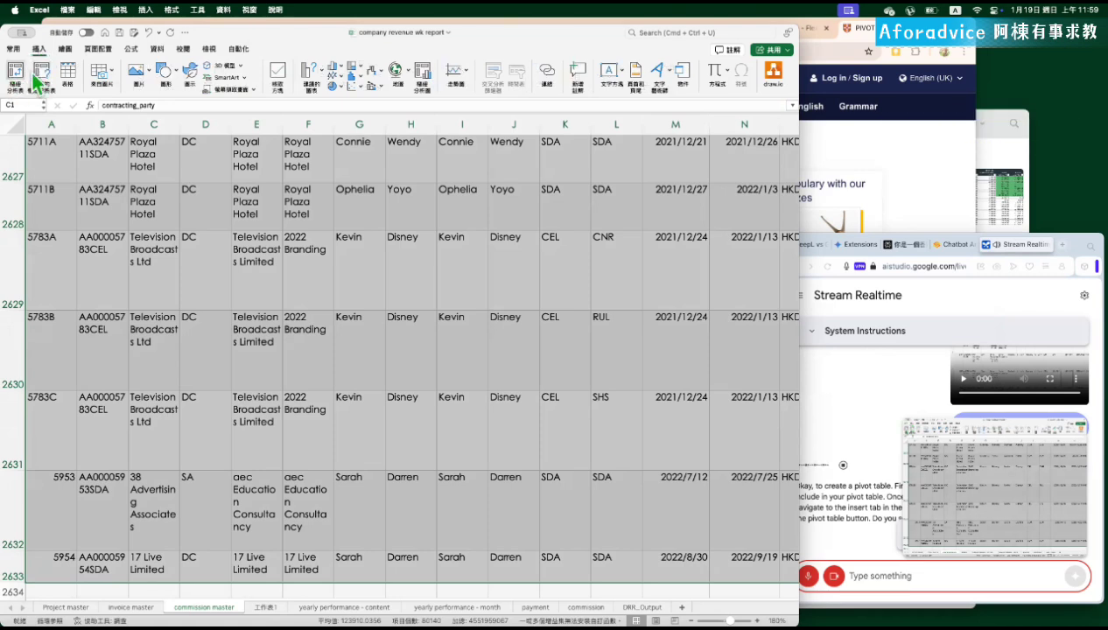
drag(283, 38, 303, 38)
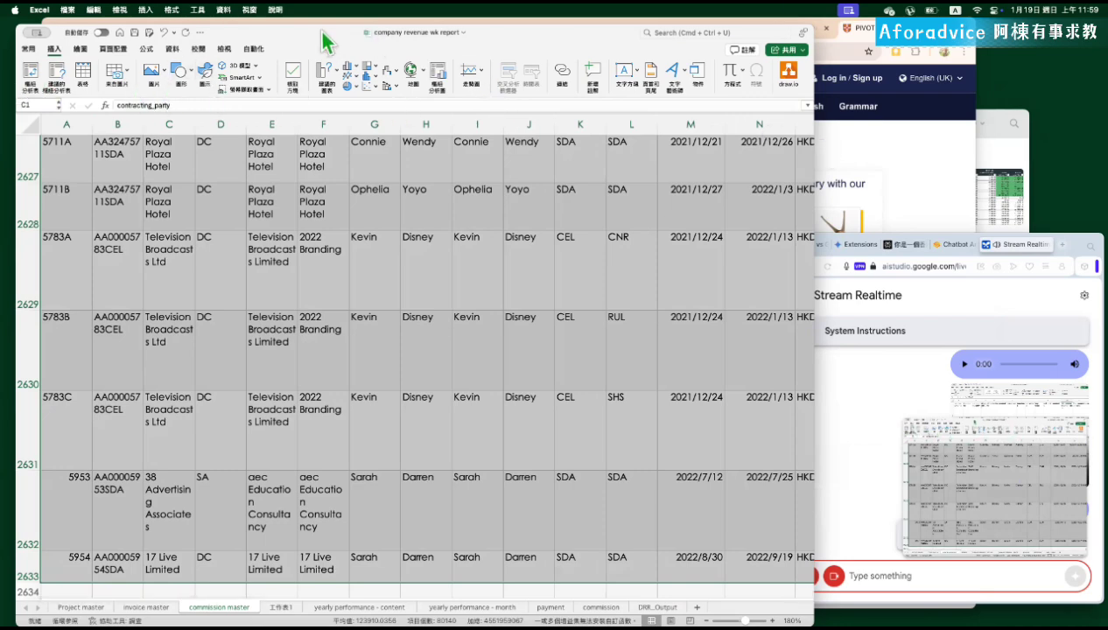
drag(329, 42, 311, 40)
drag(800, 123, 952, 127)
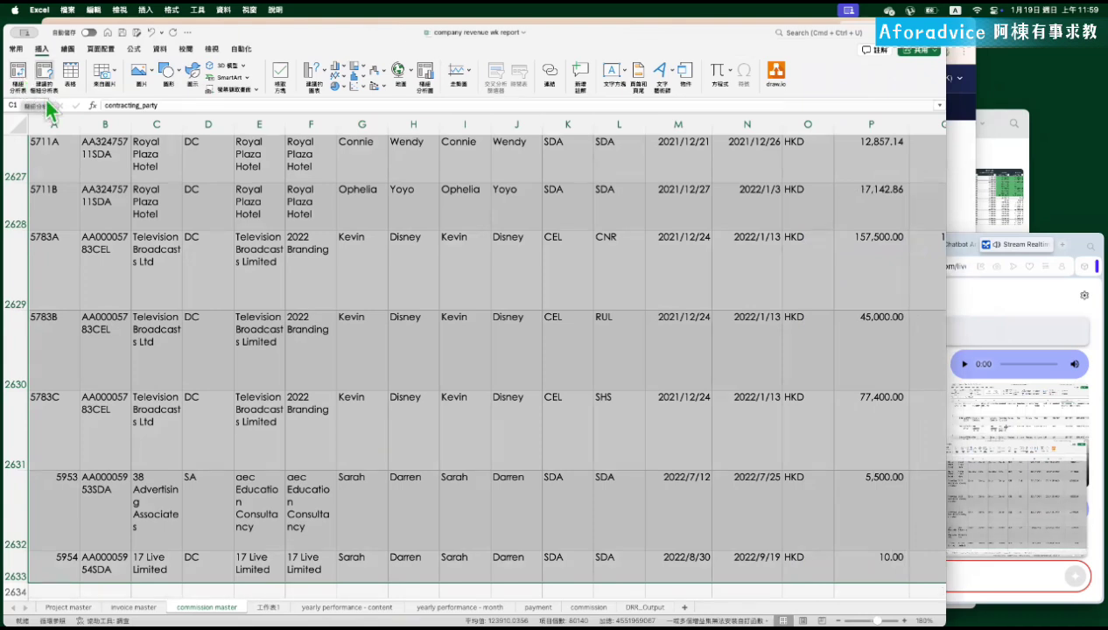
- Create a PivotTable from 'commission master'!$A$1:$AM$2633 on a new worksheet, and switch to the Stream Realtime chat in Opera
click(18, 74)
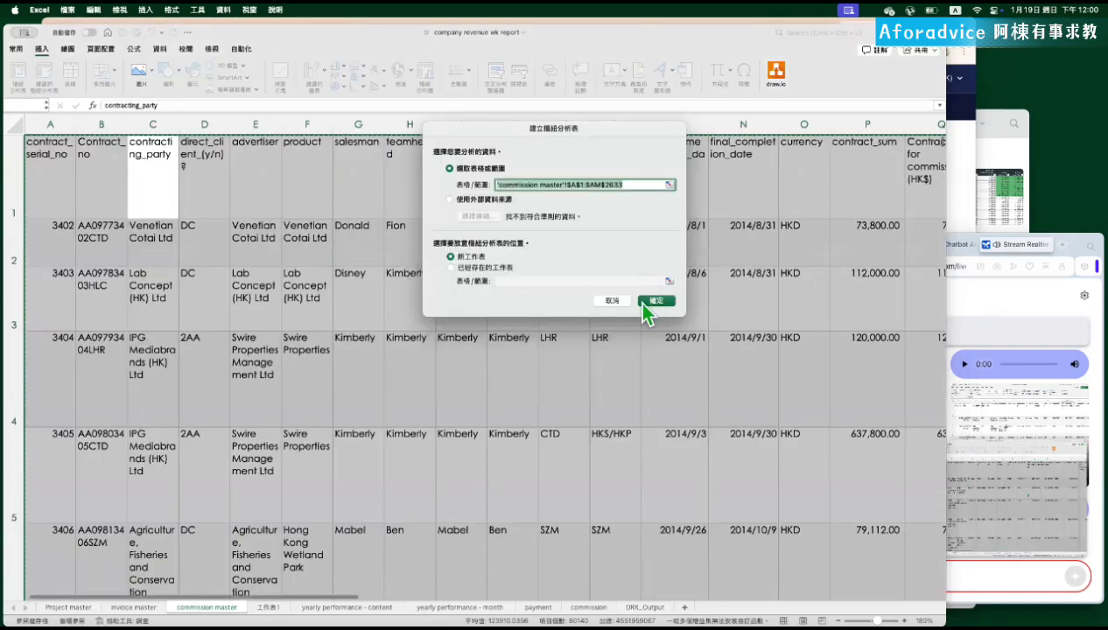
click(657, 301)
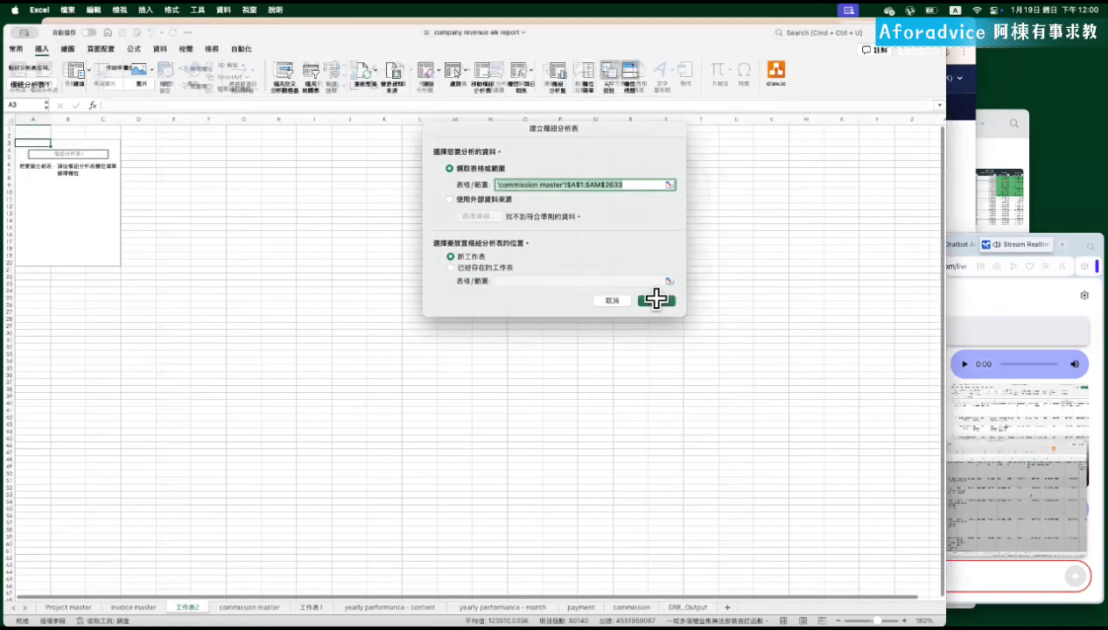
click(992, 413)
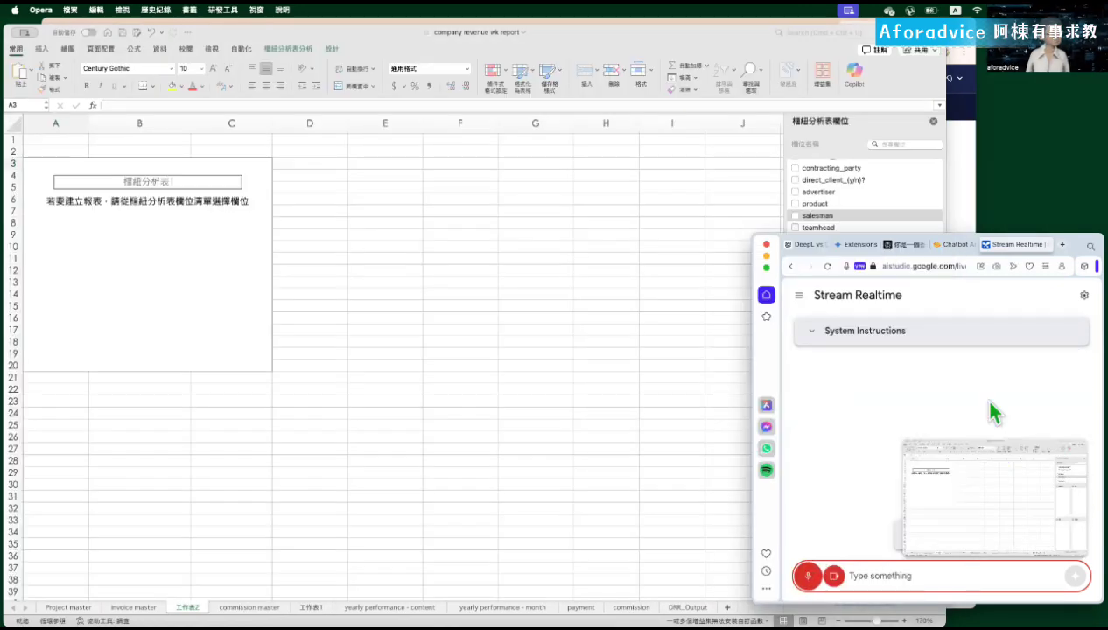